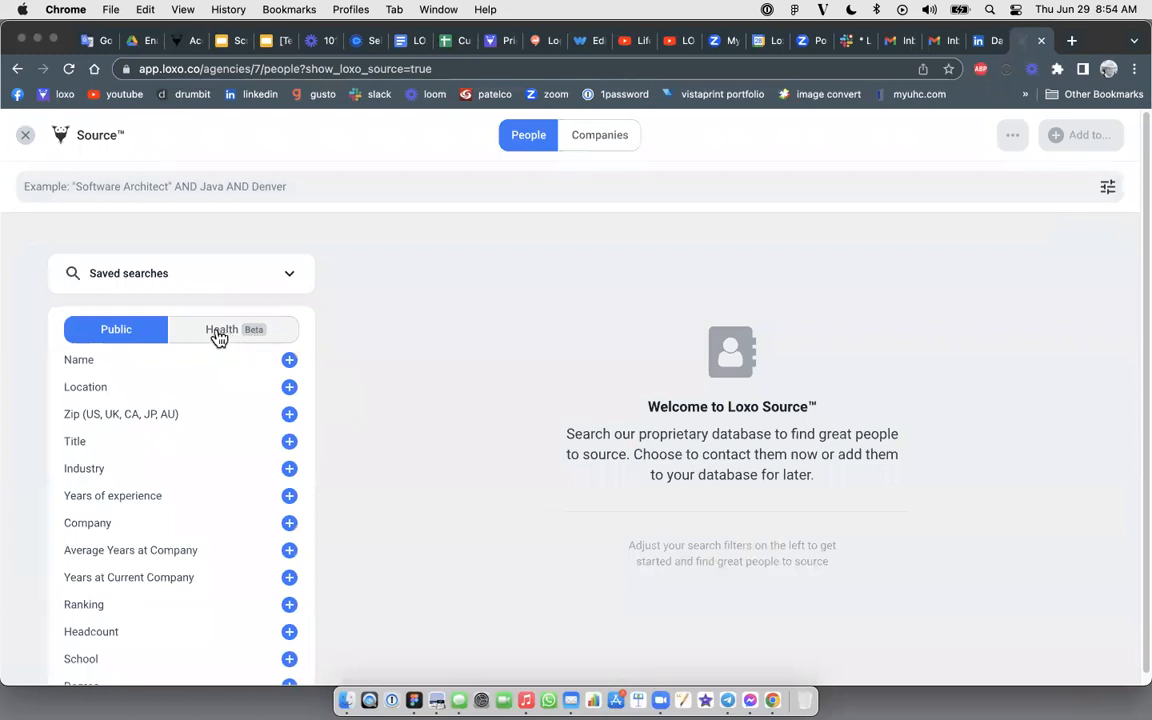
Step: Switch the people search from the public database to the Health database and look over its filters
{"action": "left_click", "coordinate": [212, 334]}
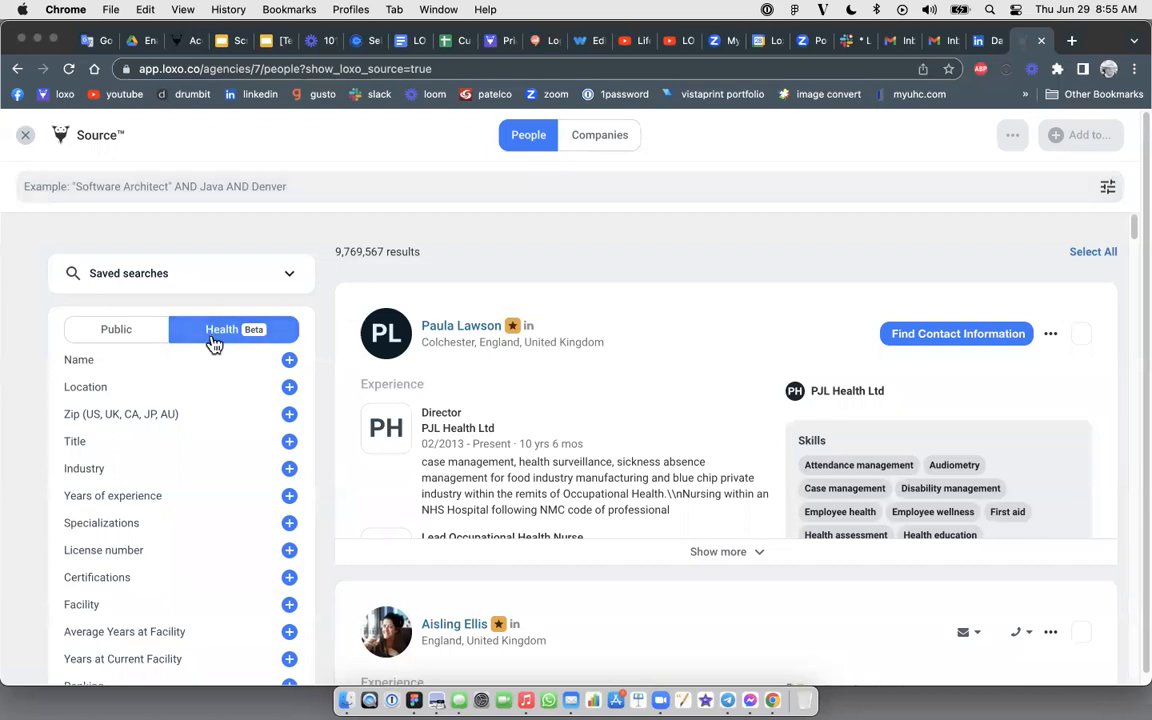
{"action": "scroll", "coordinate": [210, 422], "scroll_direction": "down", "scroll_amount": 3}
{"action": "scroll", "coordinate": [210, 422], "scroll_direction": "down", "scroll_amount": 1}
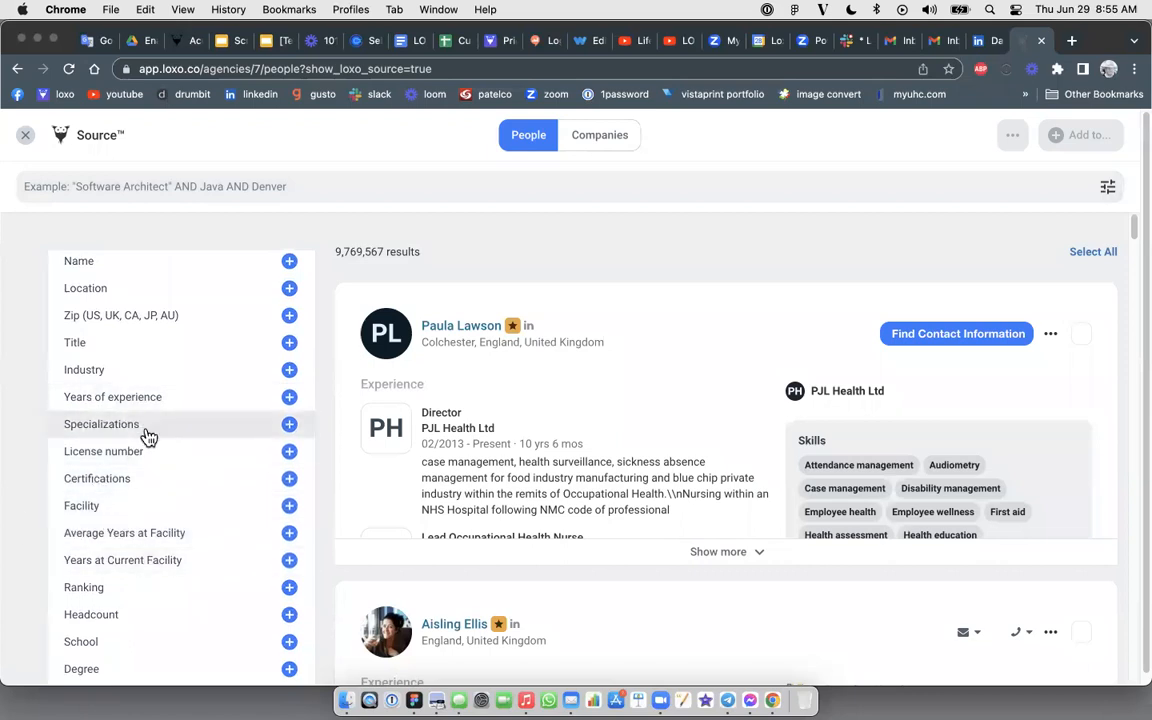
{"action": "scroll", "coordinate": [148, 437], "scroll_direction": "up", "scroll_amount": 2}
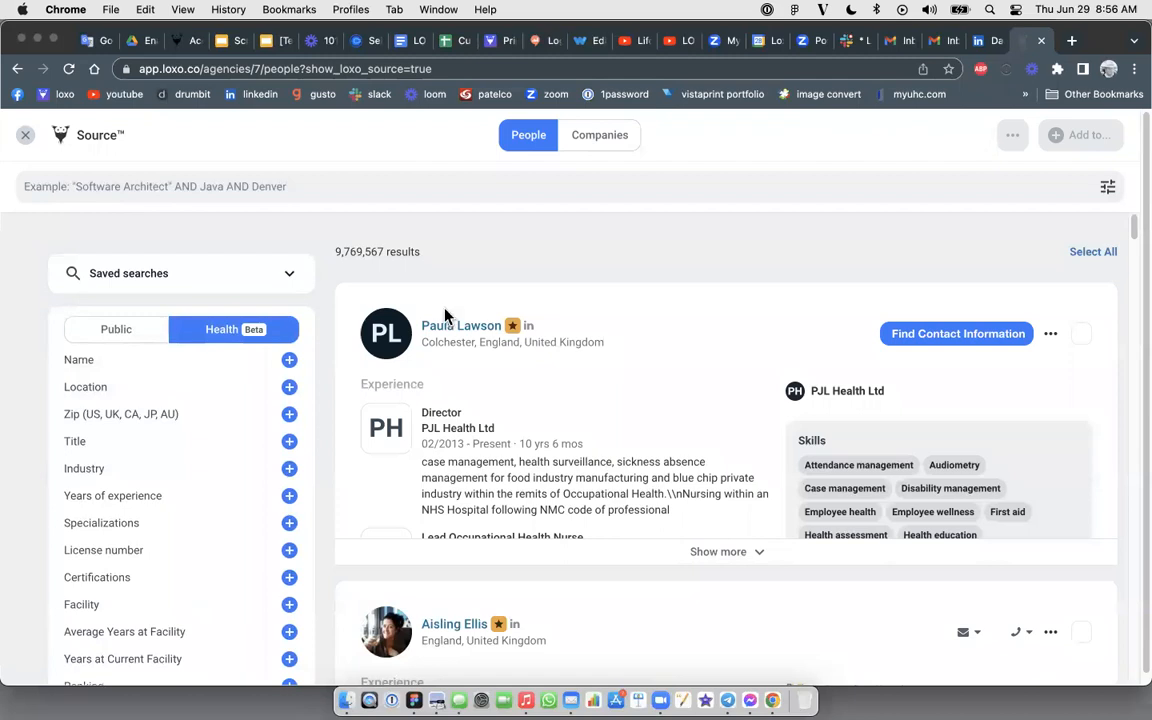
Step: Add the title filter Pediatric Nurse Practitioner and review the related titles suggested for it
{"action": "left_click", "coordinate": [79, 442]}
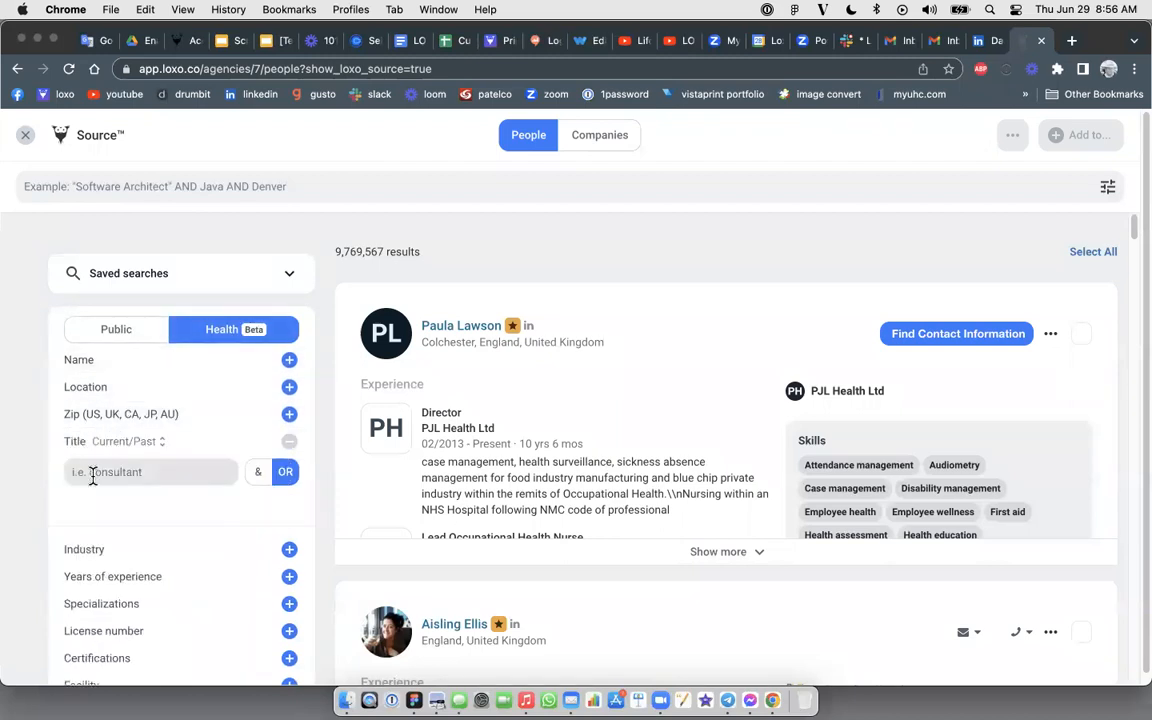
{"action": "type", "text": "PE"}
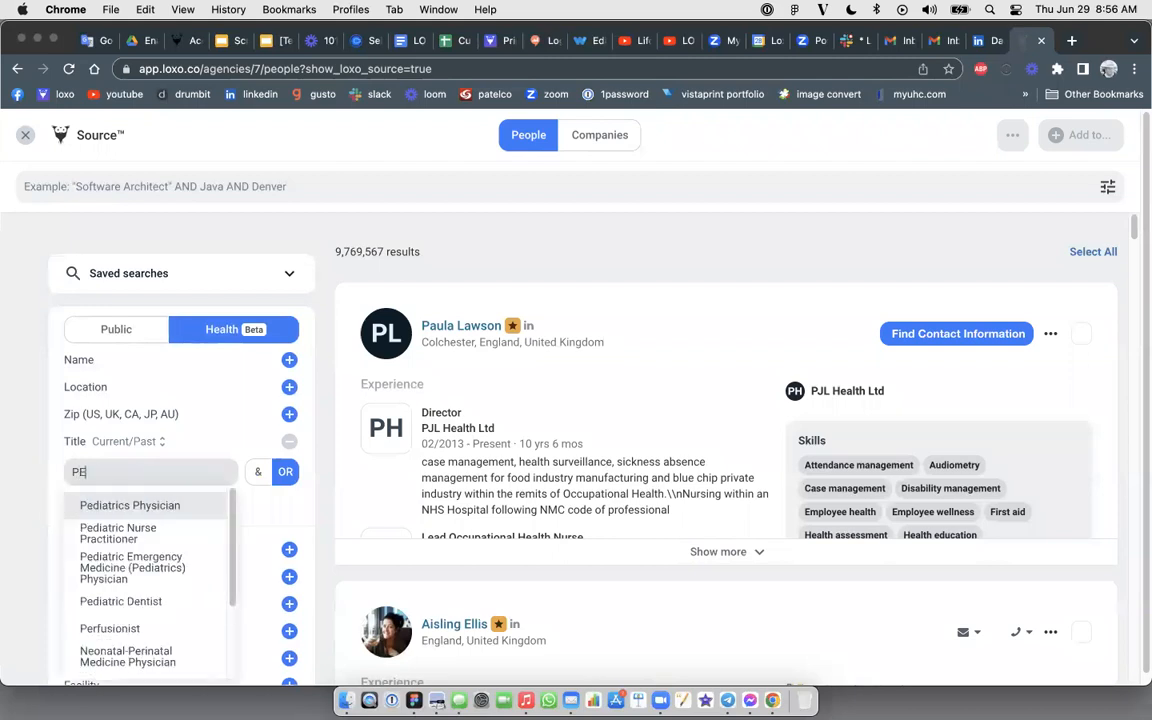
{"action": "type", "text": "DIATRIC"}
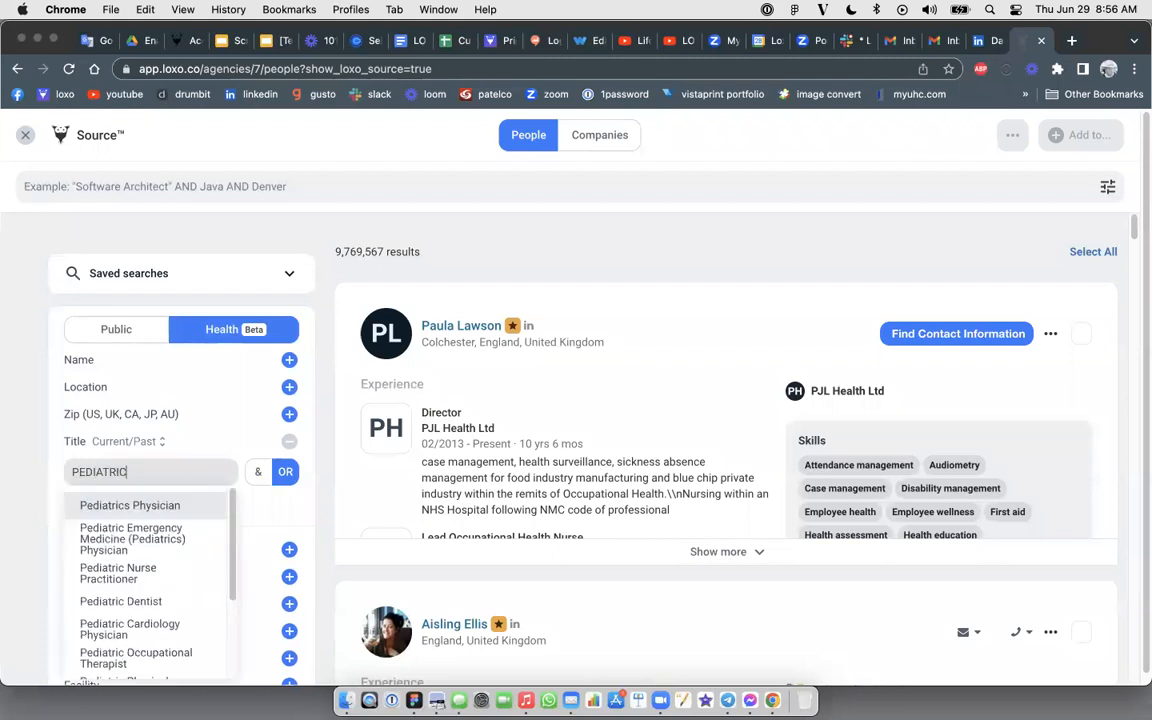
{"action": "left_click", "coordinate": [137, 576]}
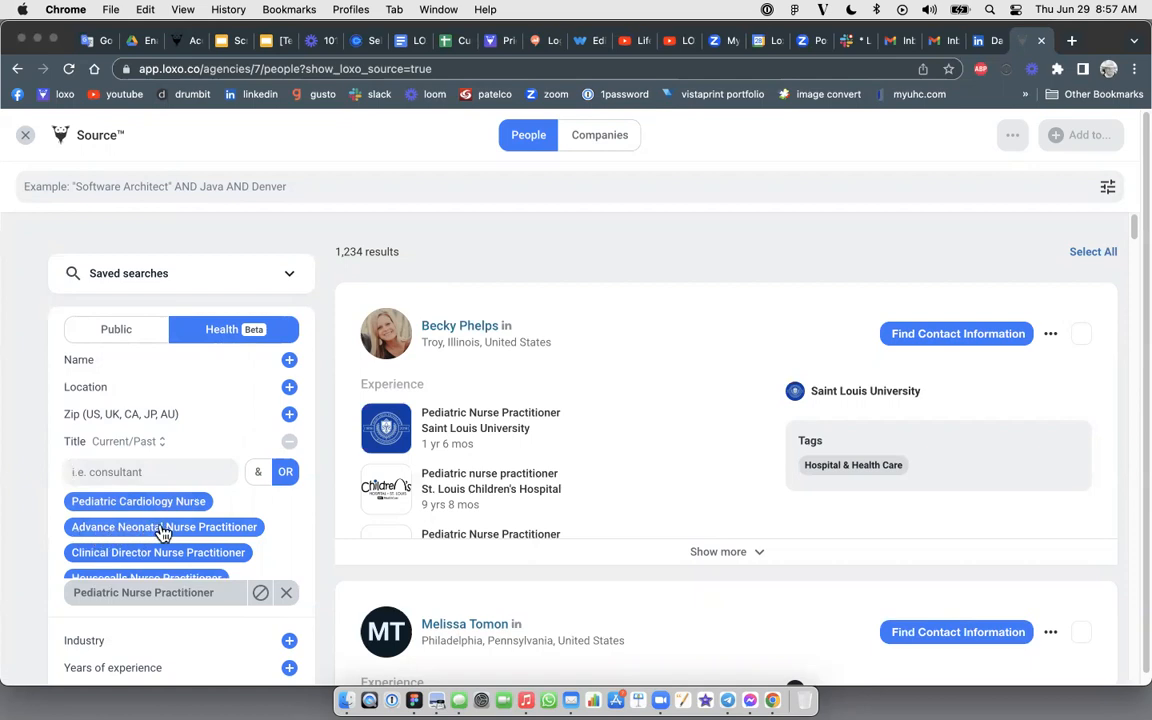
{"action": "scroll", "coordinate": [130, 545], "scroll_direction": "down", "scroll_amount": 3}
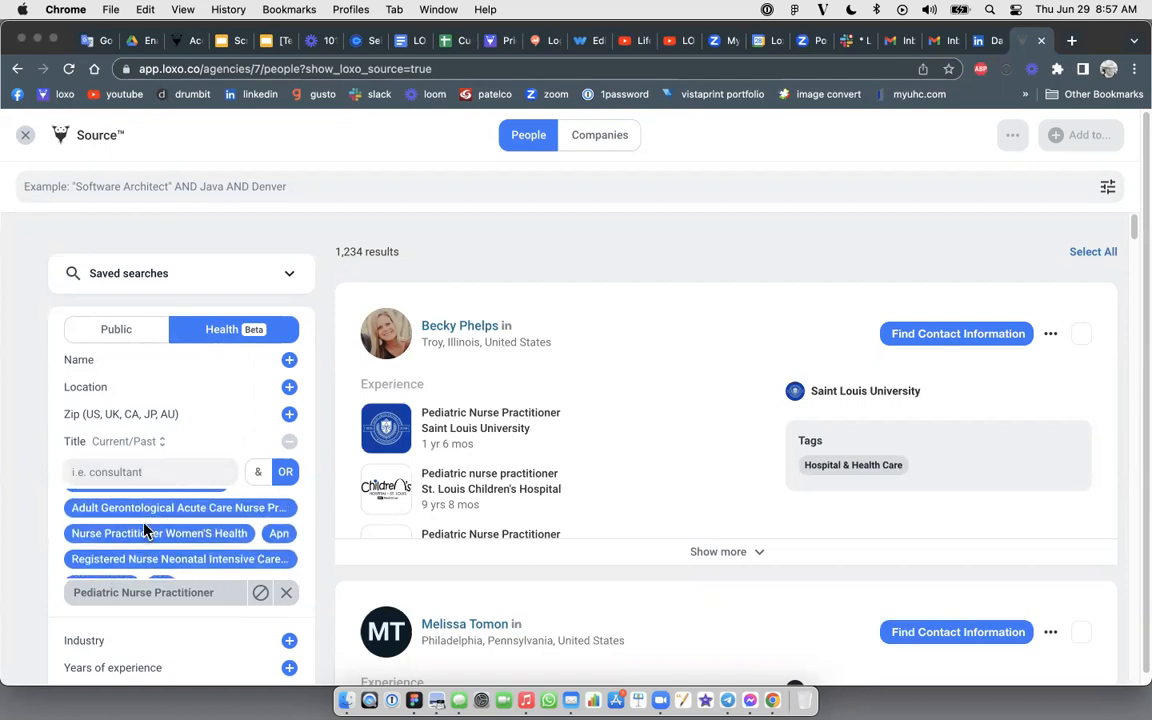
{"action": "scroll", "coordinate": [147, 528], "scroll_direction": "up", "scroll_amount": 3}
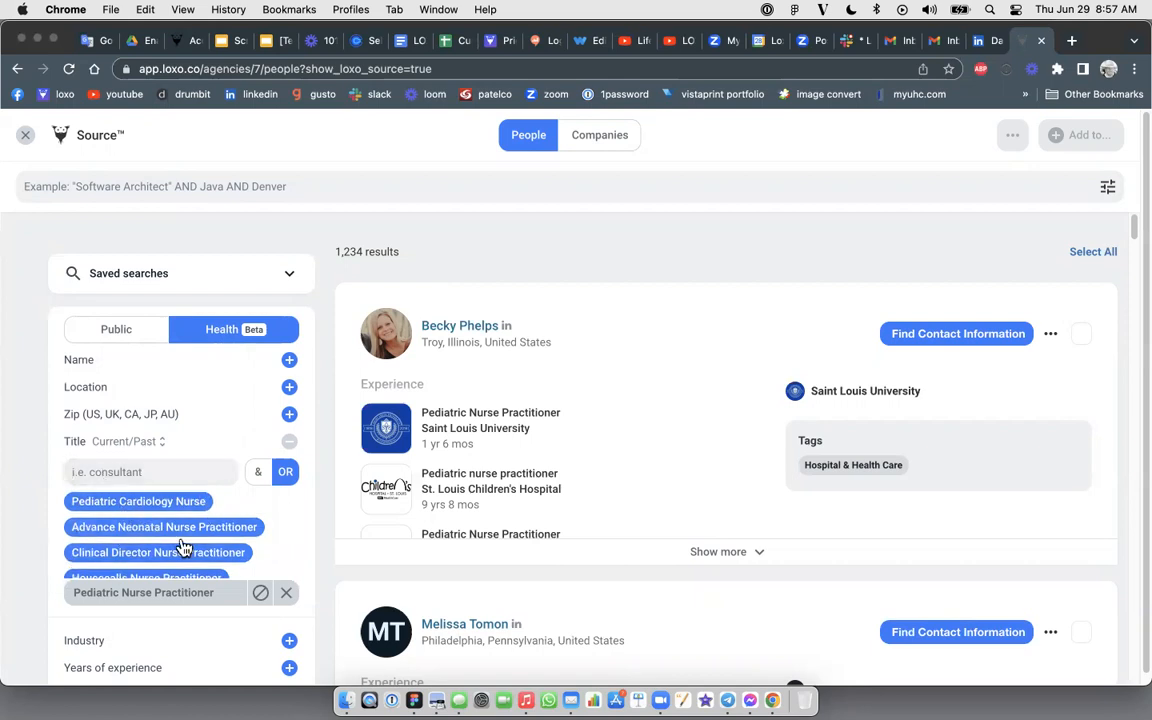
{"action": "left_click", "coordinate": [121, 474]}
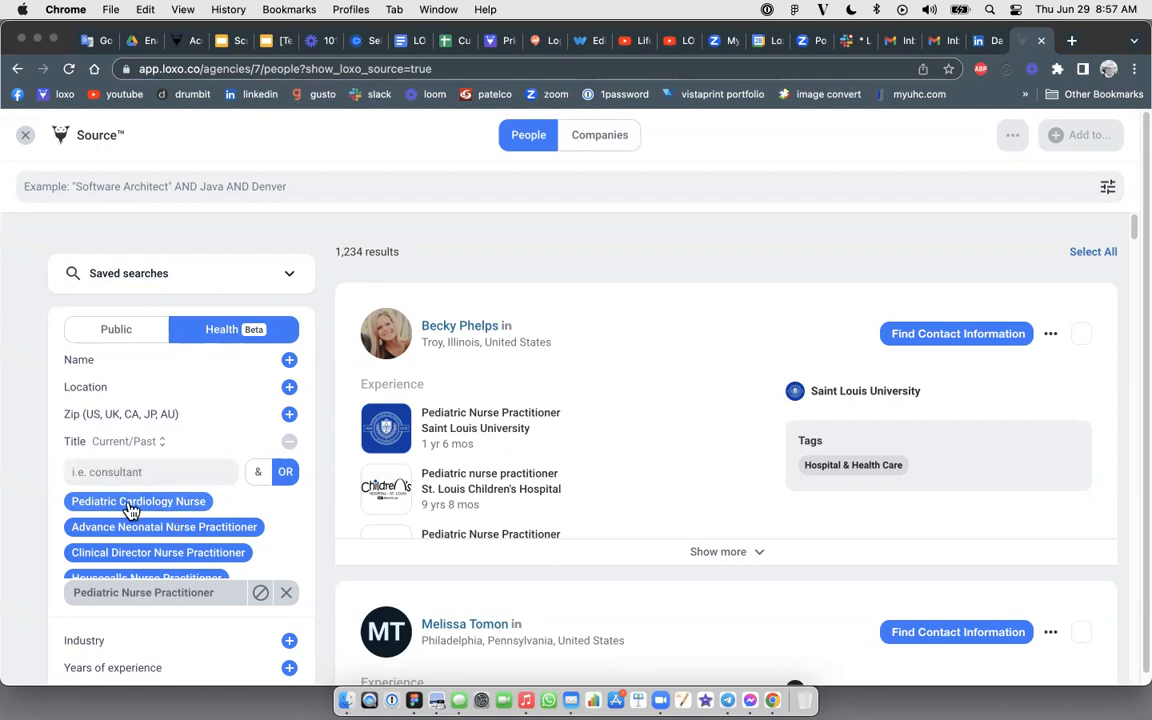
Step: Add a location filter for the San Francisco Bay Area
{"action": "left_click", "coordinate": [94, 389]}
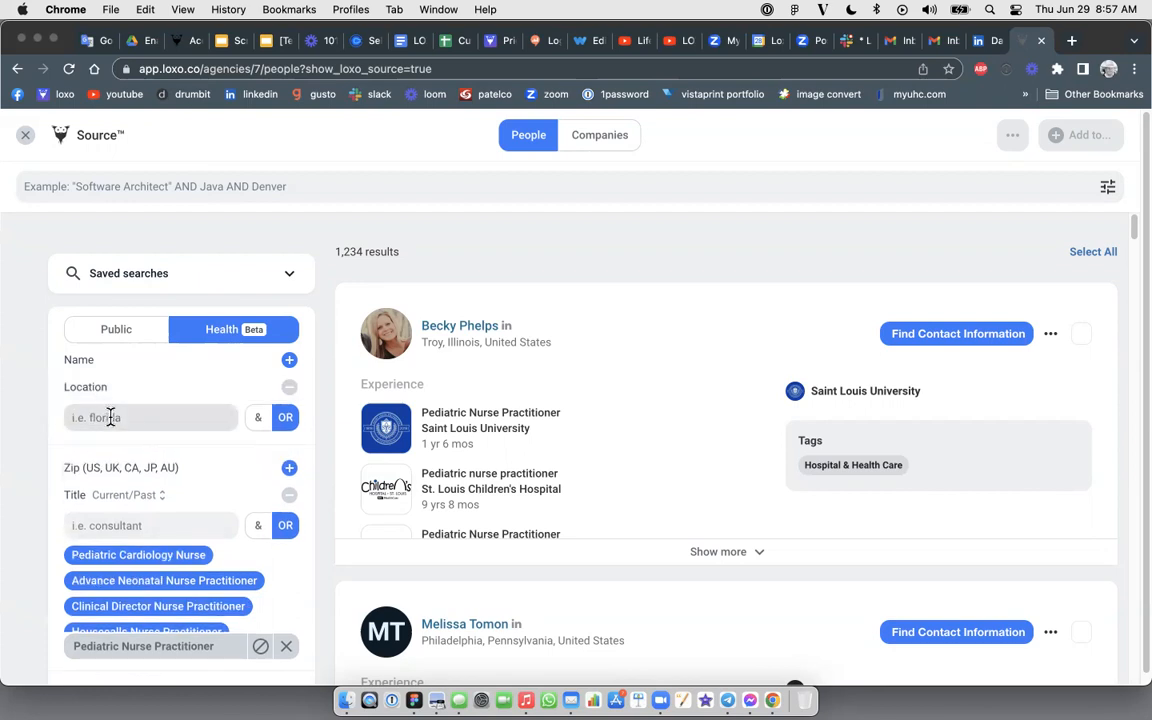
{"action": "left_click", "coordinate": [111, 417]}
{"action": "type", "text": "SAN "}
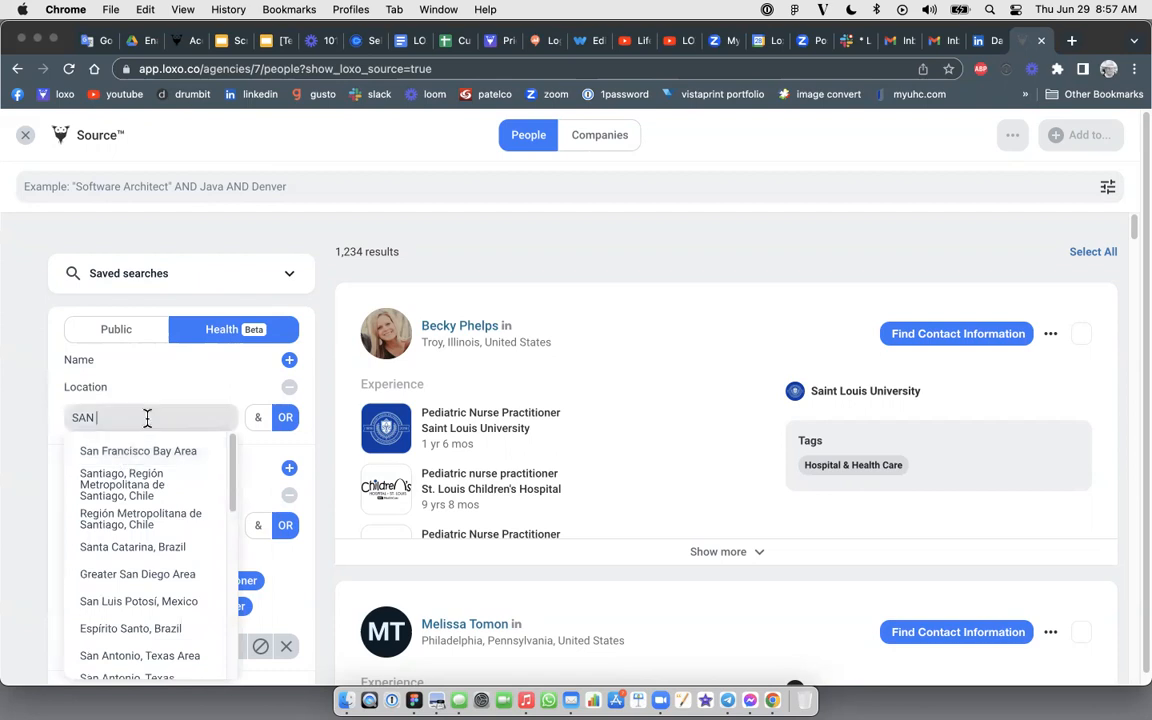
{"action": "type", "text": "FRANCISCO"}
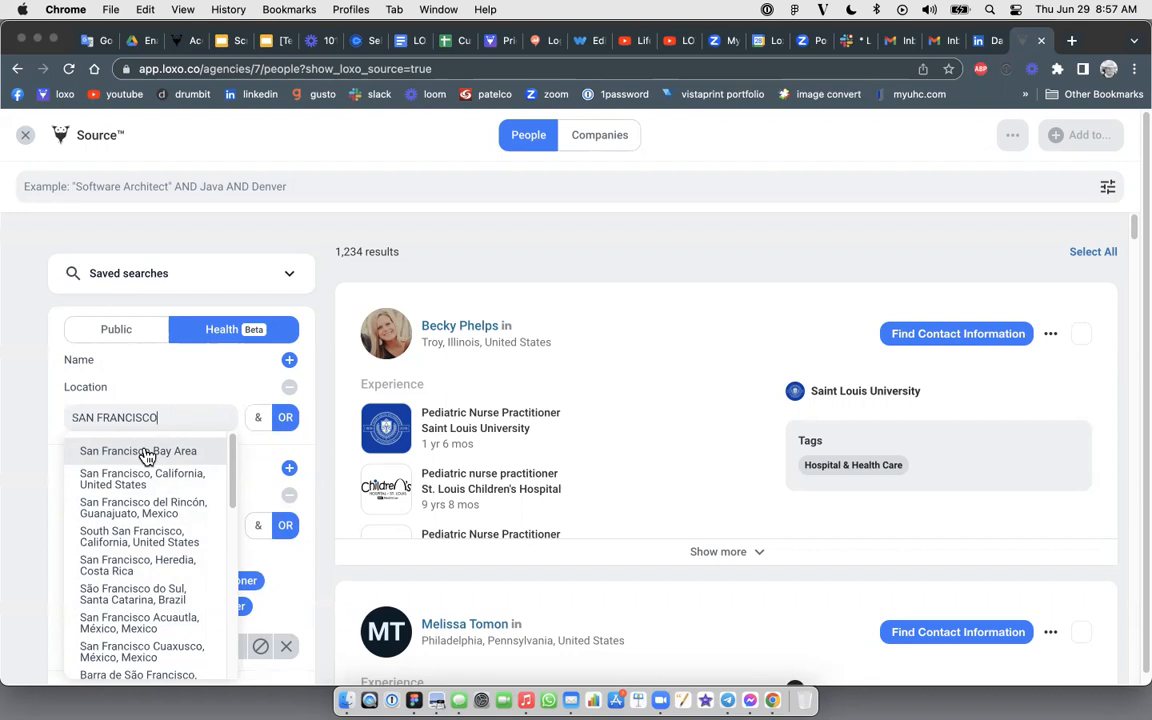
{"action": "left_click", "coordinate": [146, 452]}
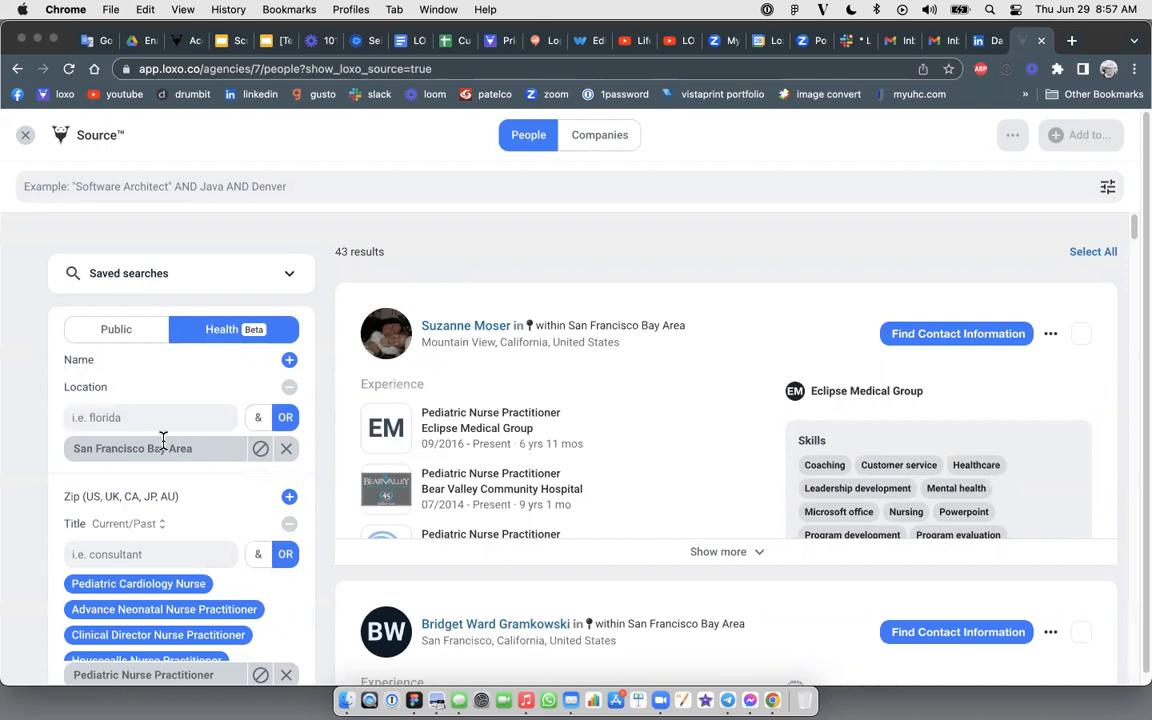
Step: Limit the candidates by years of experience to More than 10 years
{"action": "scroll", "coordinate": [165, 444], "scroll_direction": "down", "scroll_amount": 1}
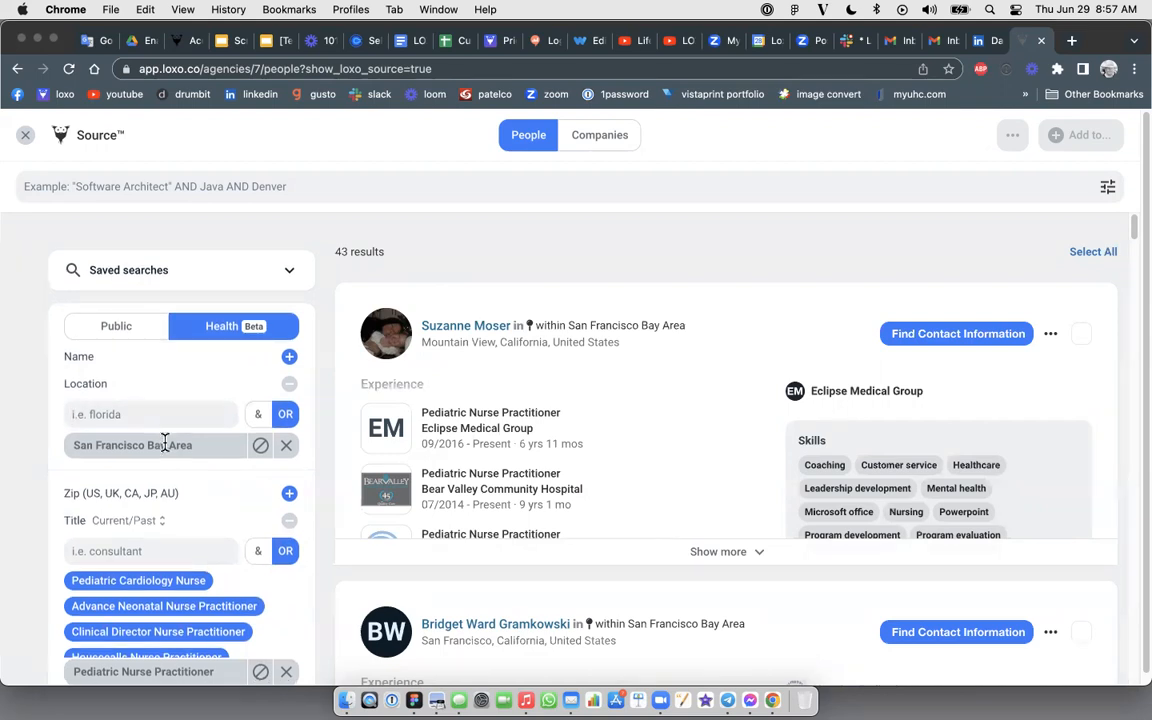
{"action": "scroll", "coordinate": [165, 444], "scroll_direction": "down", "scroll_amount": 5}
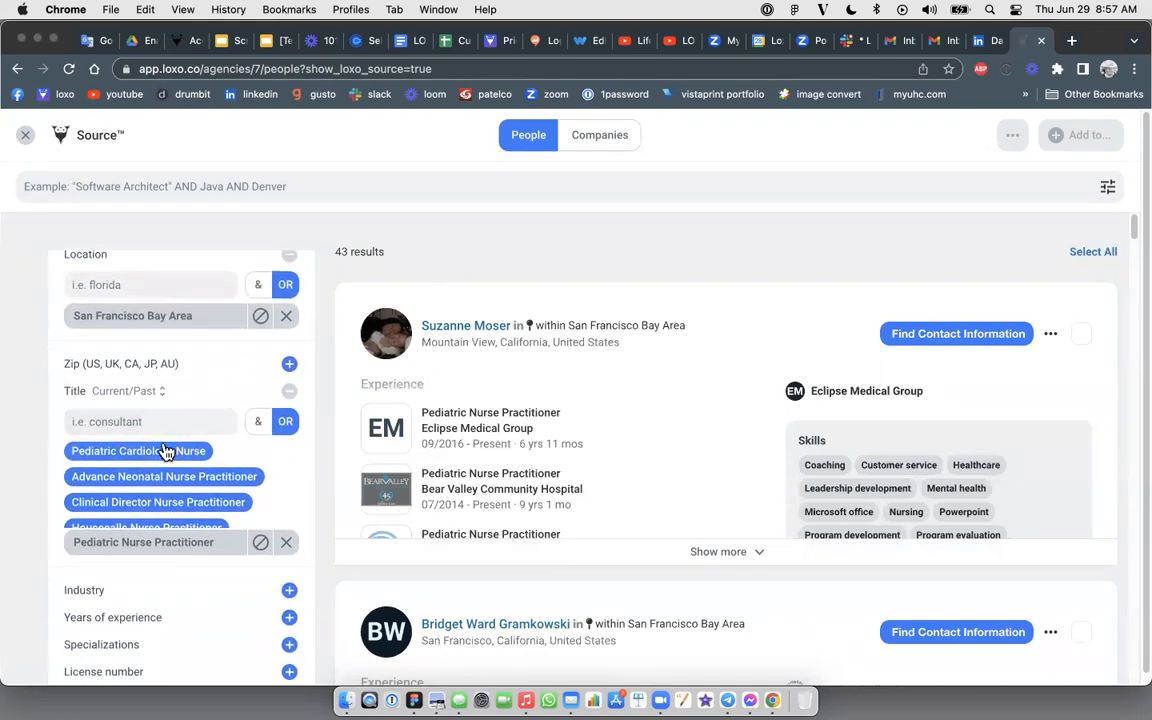
{"action": "scroll", "coordinate": [165, 450], "scroll_direction": "down", "scroll_amount": 2}
{"action": "scroll", "coordinate": [140, 508], "scroll_direction": "down", "scroll_amount": 6}
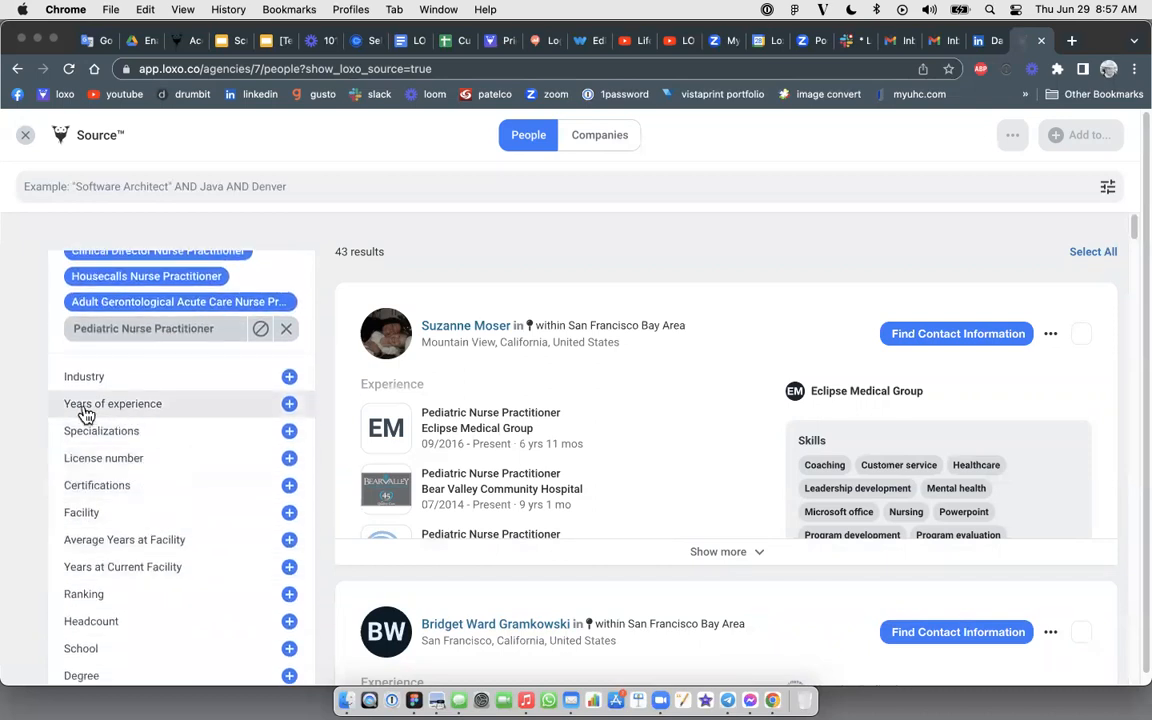
{"action": "left_click", "coordinate": [155, 410]}
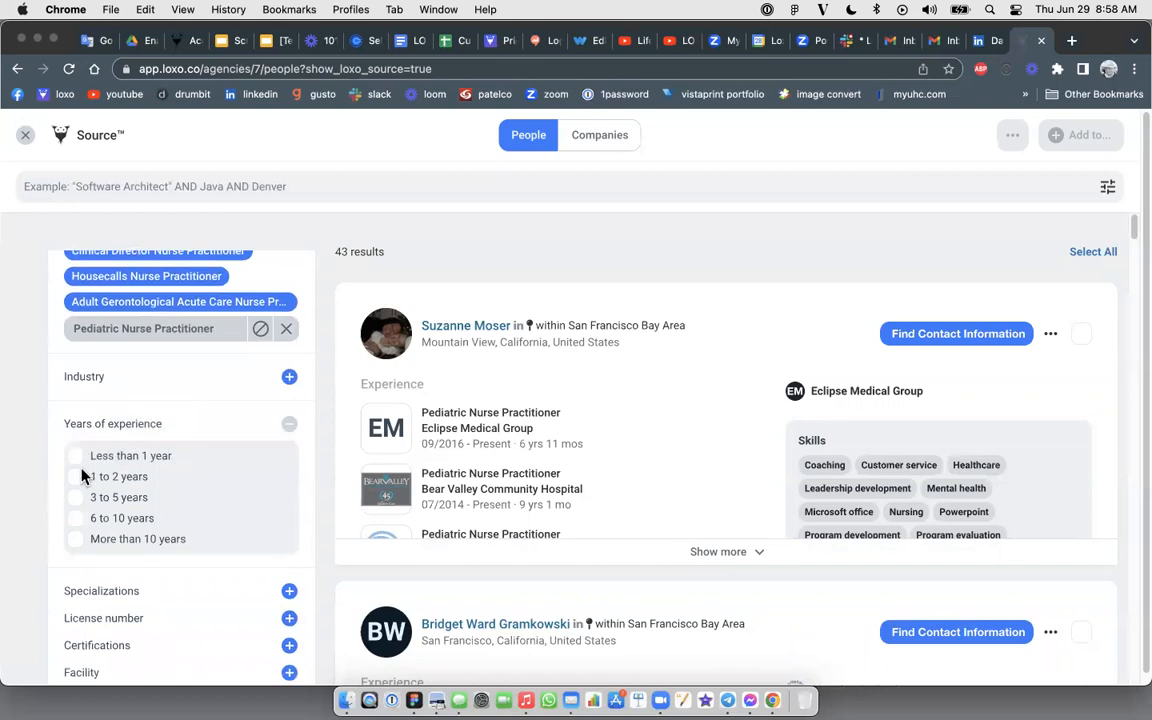
{"action": "left_click", "coordinate": [76, 541]}
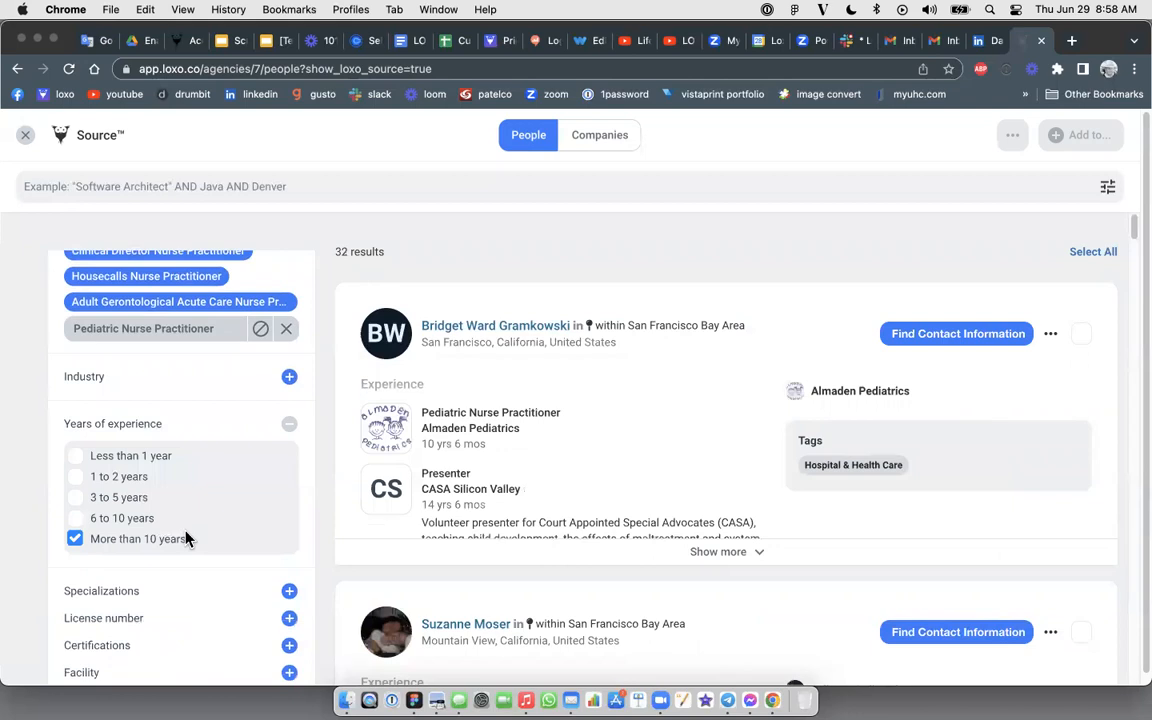
Step: Add UCSF Medical Center as the facility filter, covering current and past employment
{"action": "scroll", "coordinate": [185, 538], "scroll_direction": "down", "scroll_amount": 3}
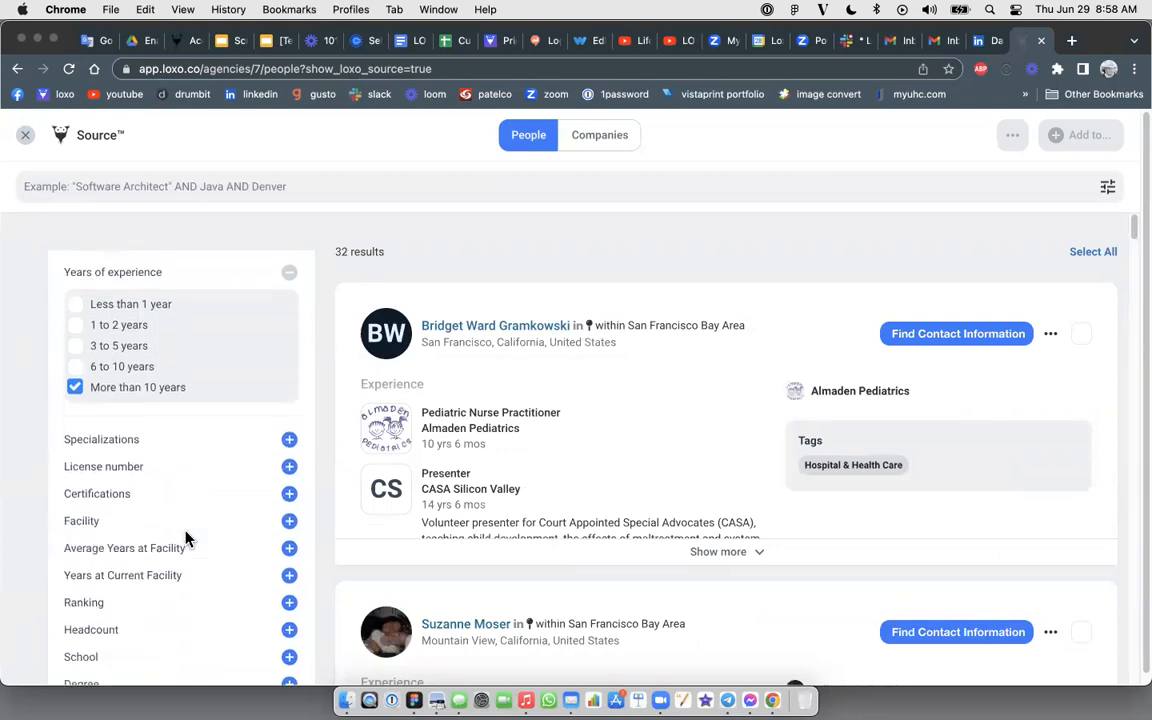
{"action": "left_click", "coordinate": [90, 522]}
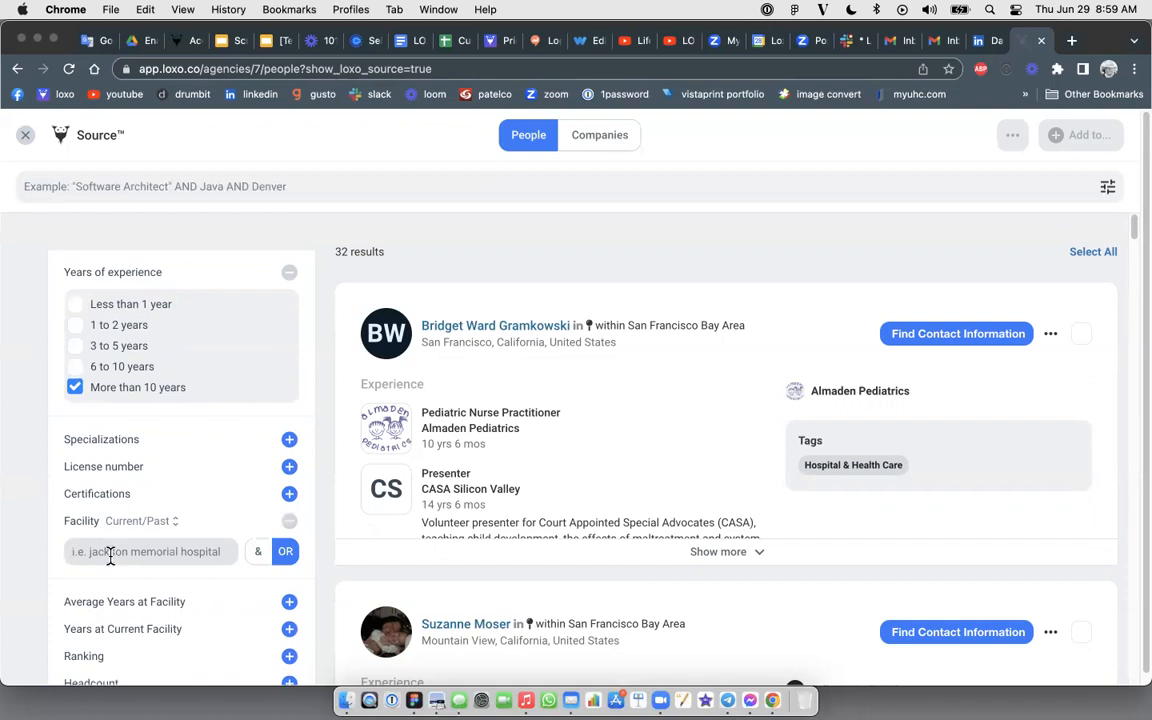
{"action": "left_click", "coordinate": [110, 552]}
{"action": "type", "text": "UC"}
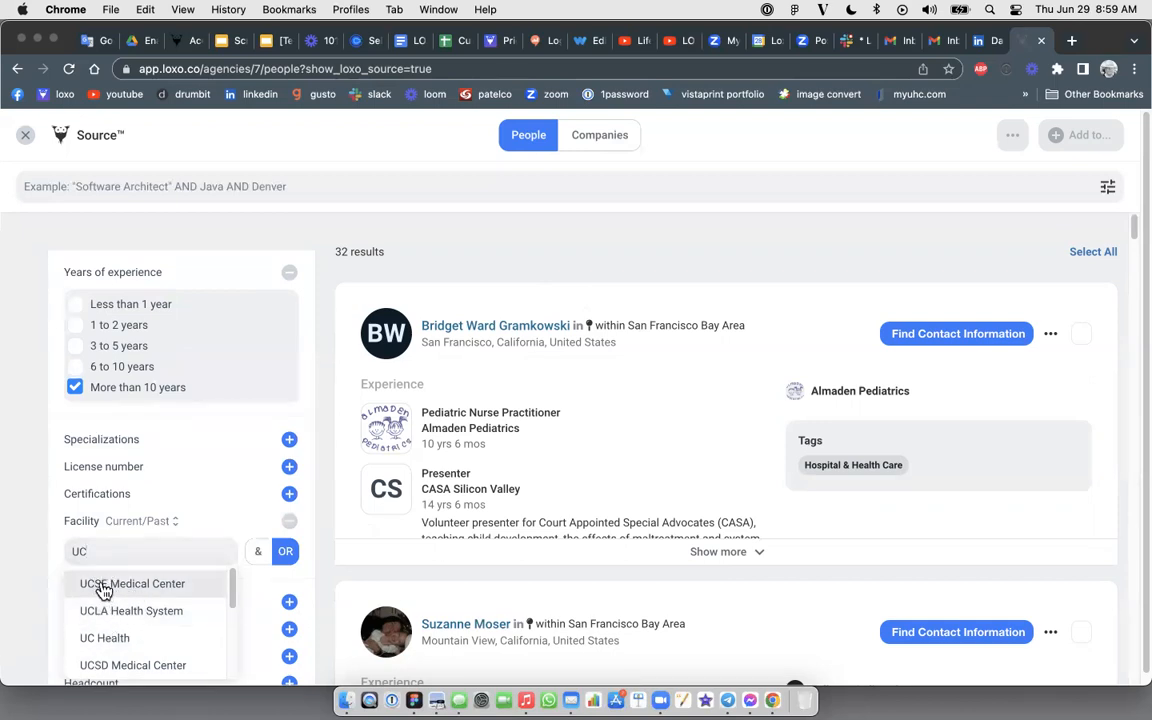
{"action": "left_click", "coordinate": [157, 594]}
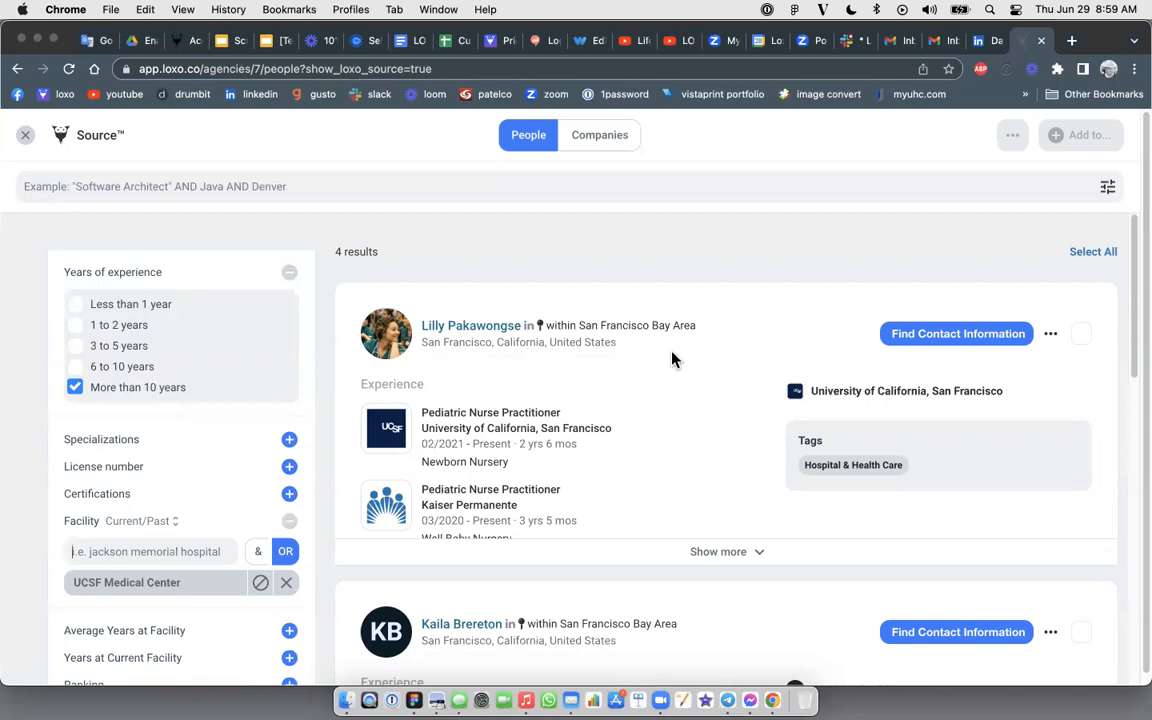
Step: Look through the matching candidates and expand the first one's profile to read the full experience and education
{"action": "scroll", "coordinate": [651, 366], "scroll_direction": "down", "scroll_amount": 5}
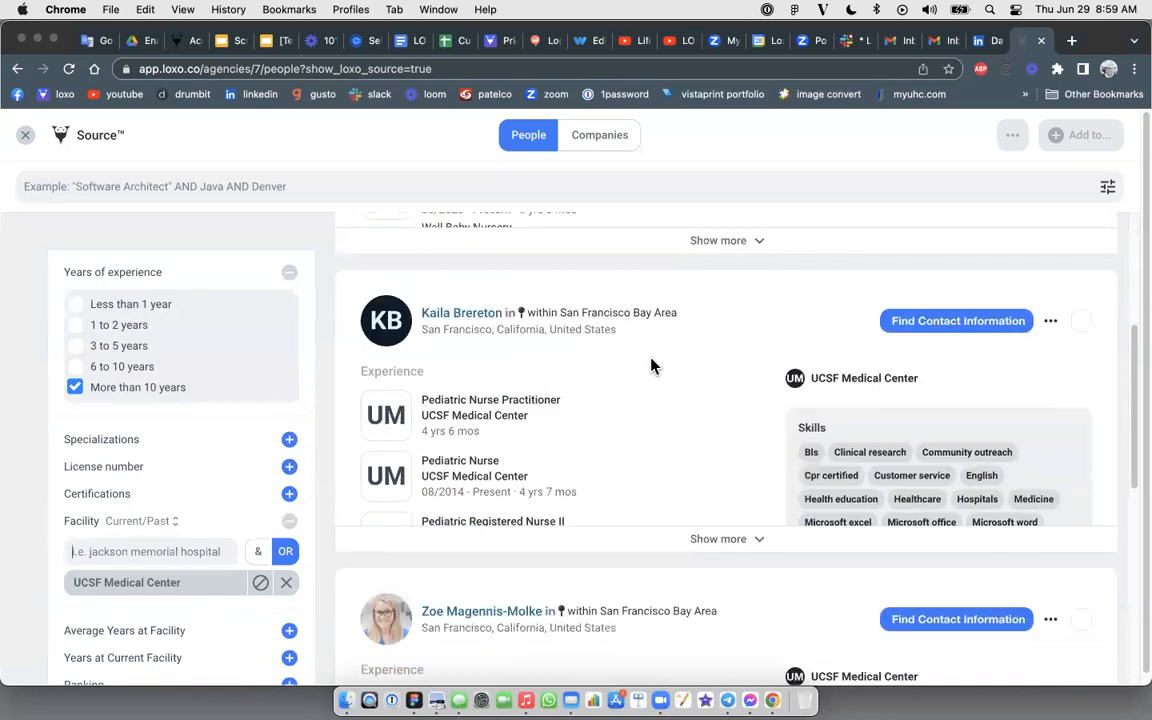
{"action": "scroll", "coordinate": [651, 366], "scroll_direction": "down", "scroll_amount": 9}
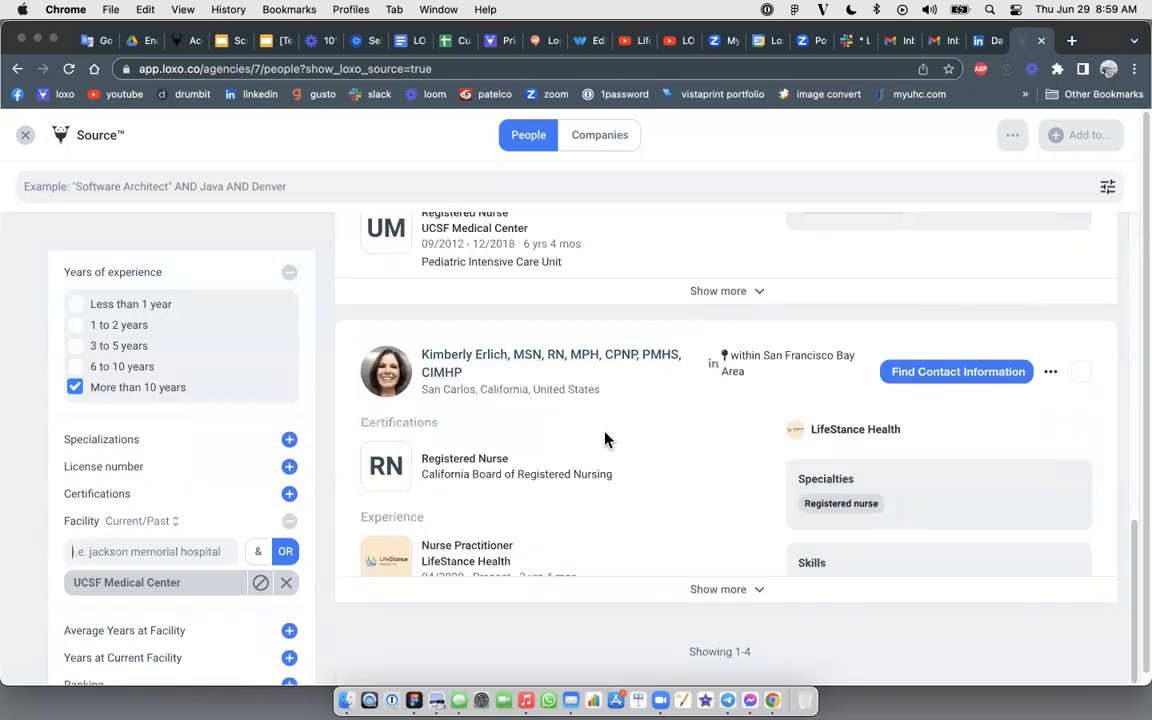
{"action": "scroll", "coordinate": [618, 438], "scroll_direction": "up", "scroll_amount": 15}
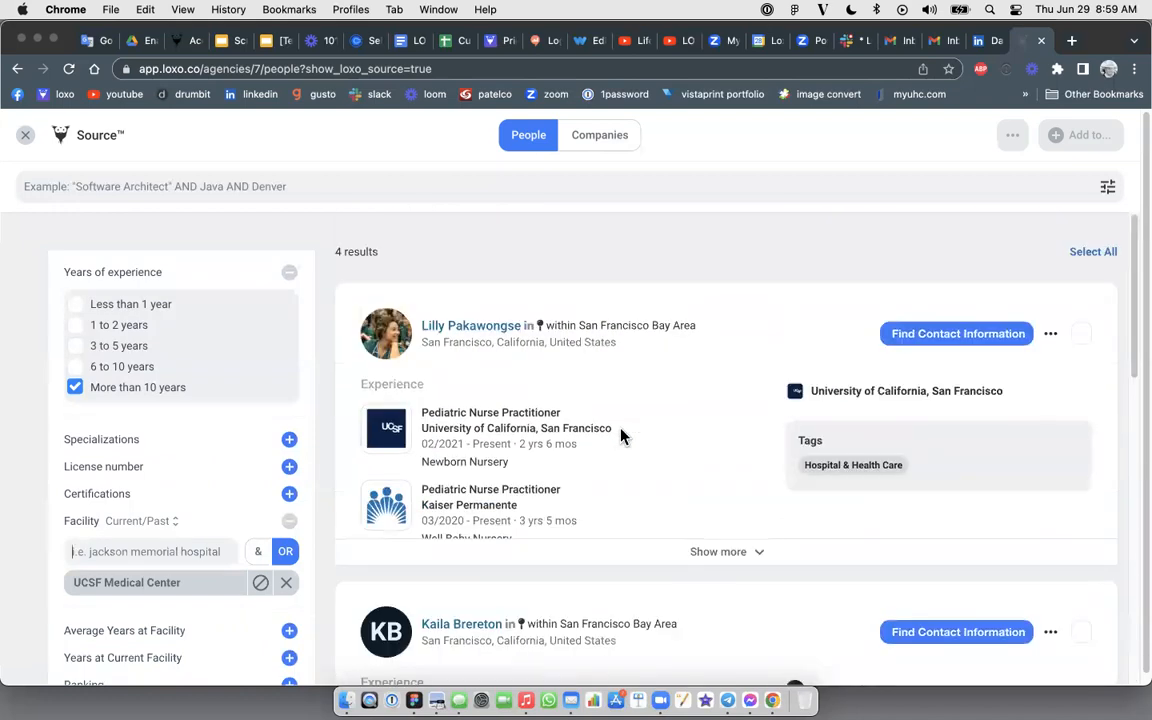
{"action": "left_click", "coordinate": [712, 552]}
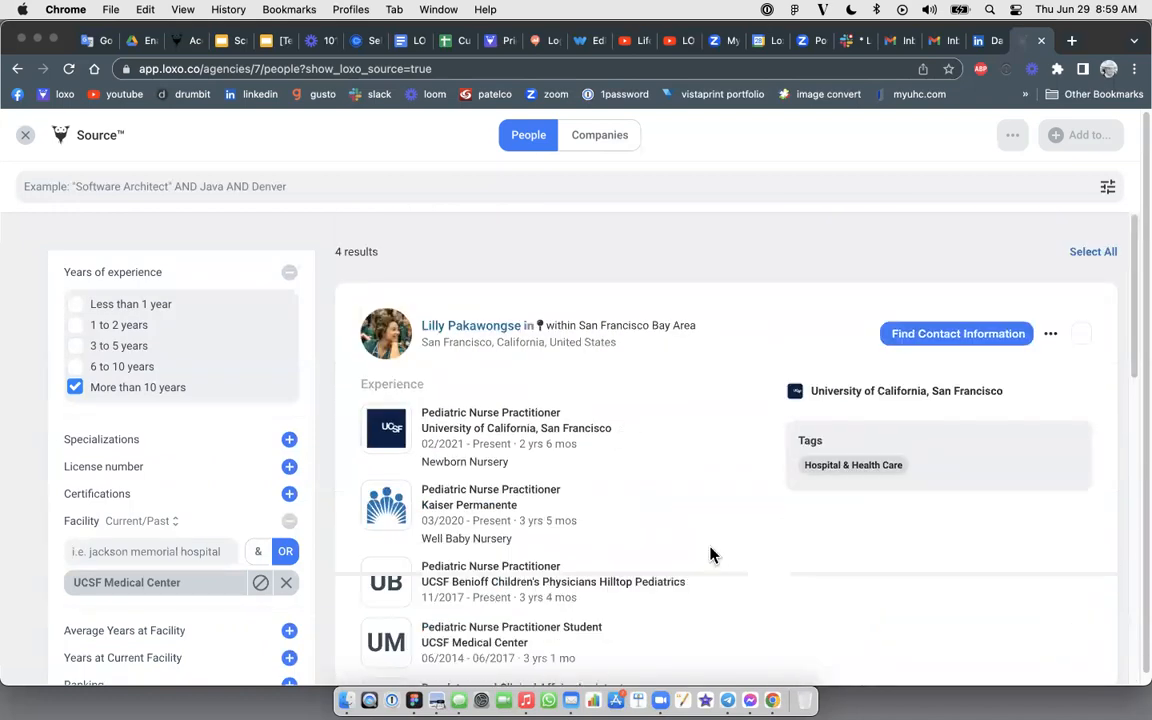
{"action": "scroll", "coordinate": [634, 464], "scroll_direction": "down", "scroll_amount": 3}
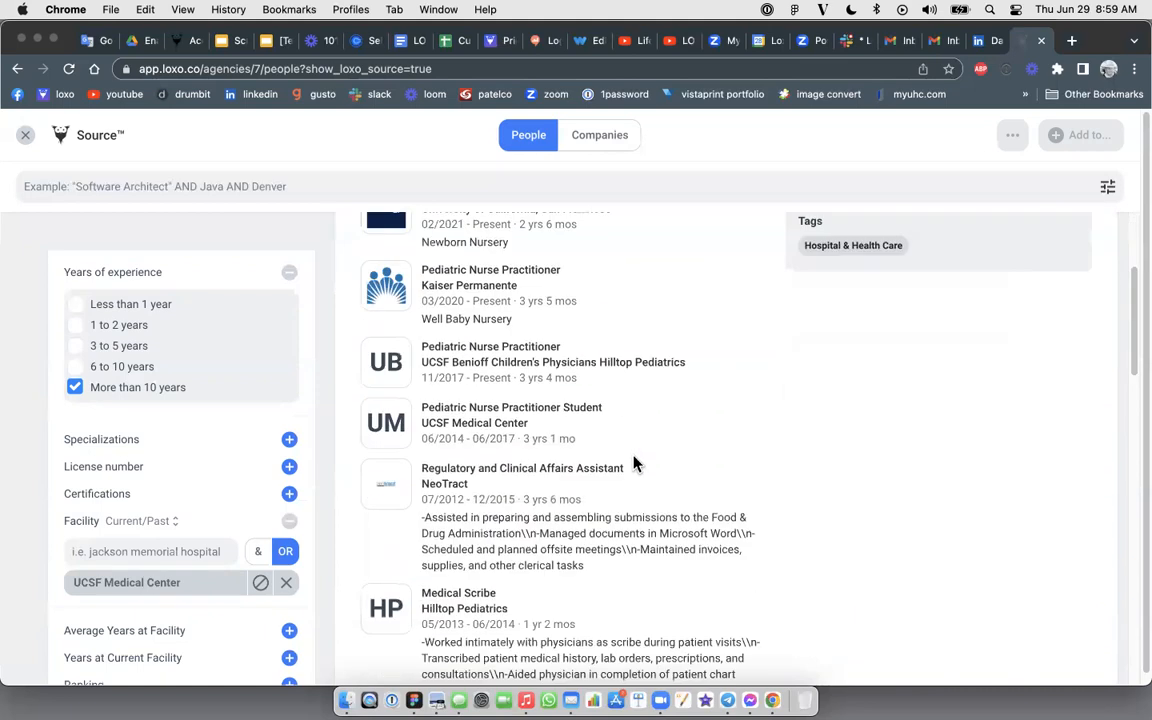
{"action": "scroll", "coordinate": [634, 464], "scroll_direction": "down", "scroll_amount": 5}
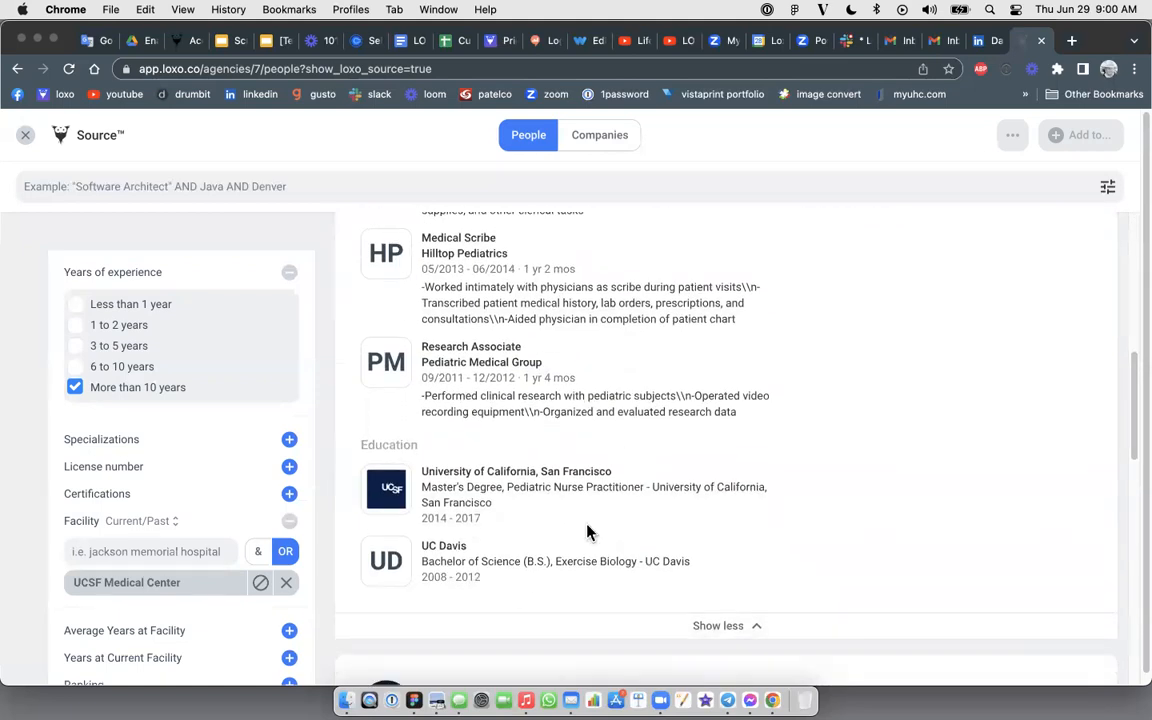
{"action": "scroll", "coordinate": [575, 510], "scroll_direction": "up", "scroll_amount": 8}
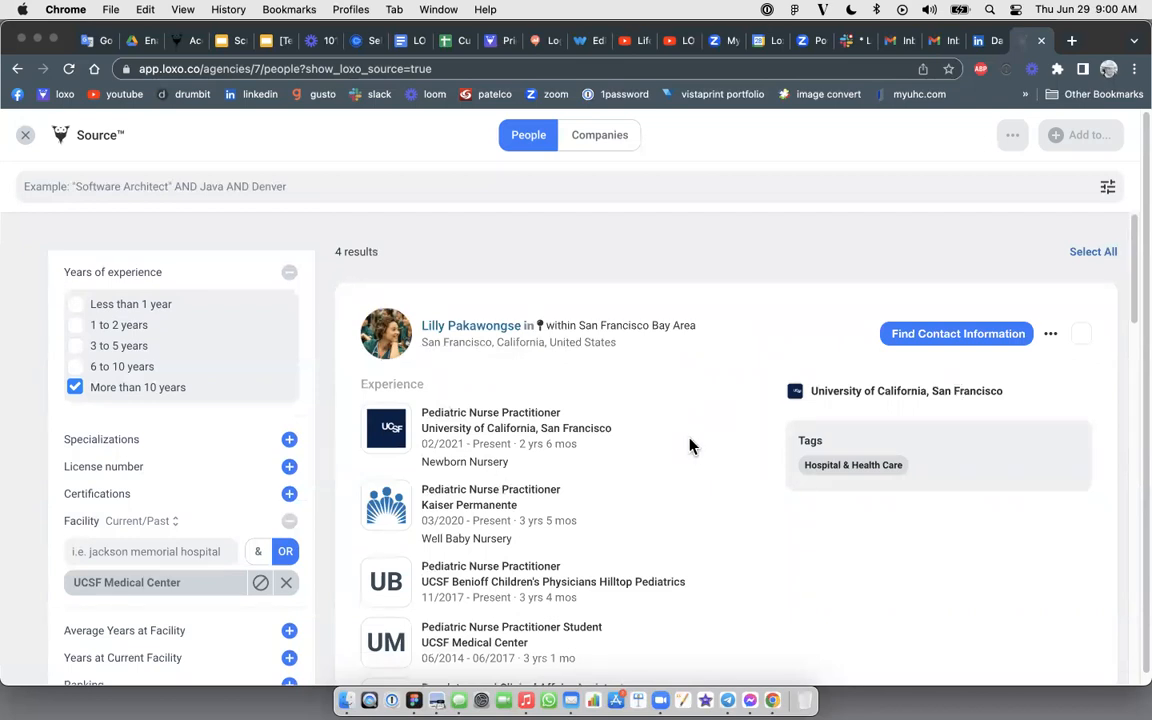
Step: Expand the second candidate's profile and examine its work history, education and skills alongside the remaining candidates
{"action": "scroll", "coordinate": [689, 446], "scroll_direction": "down", "scroll_amount": 6}
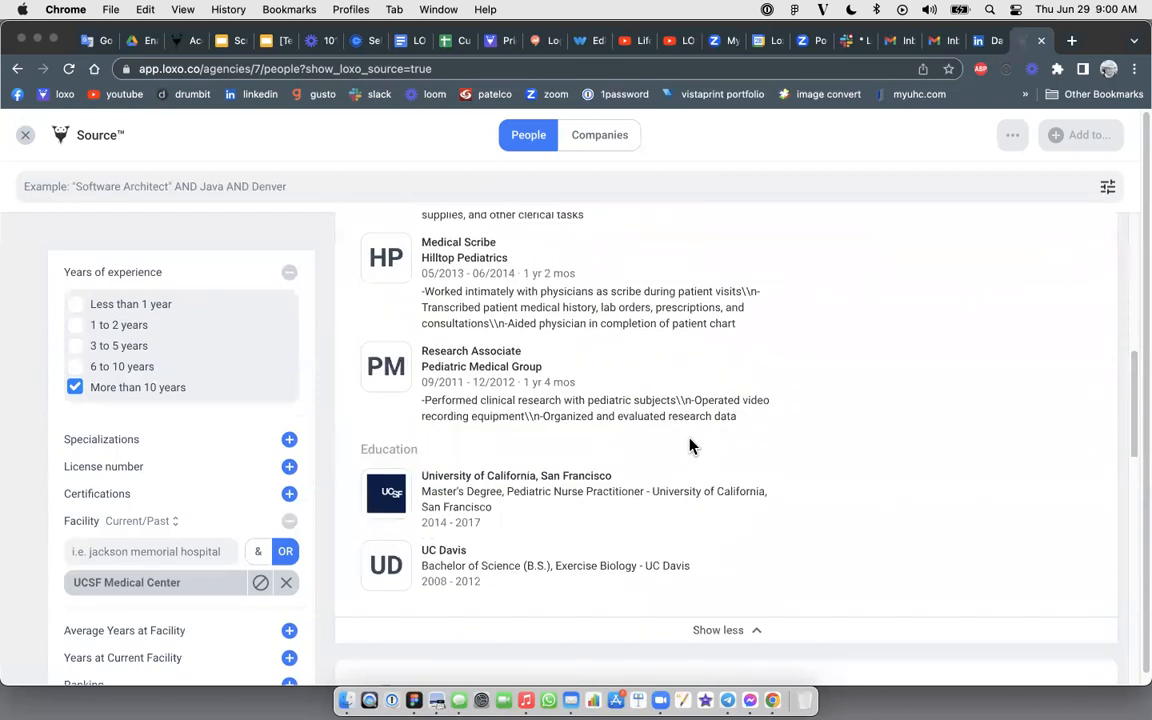
{"action": "scroll", "coordinate": [689, 446], "scroll_direction": "down", "scroll_amount": 10}
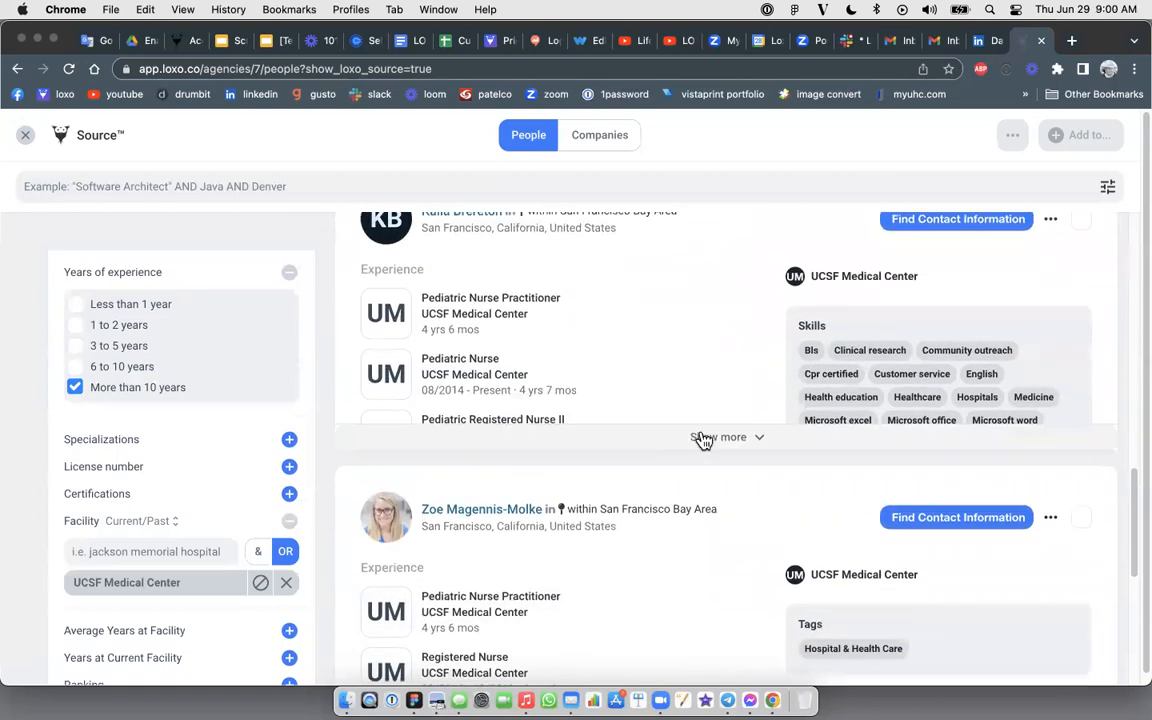
{"action": "left_click", "coordinate": [703, 438]}
{"action": "scroll", "coordinate": [663, 445], "scroll_direction": "down", "scroll_amount": 8}
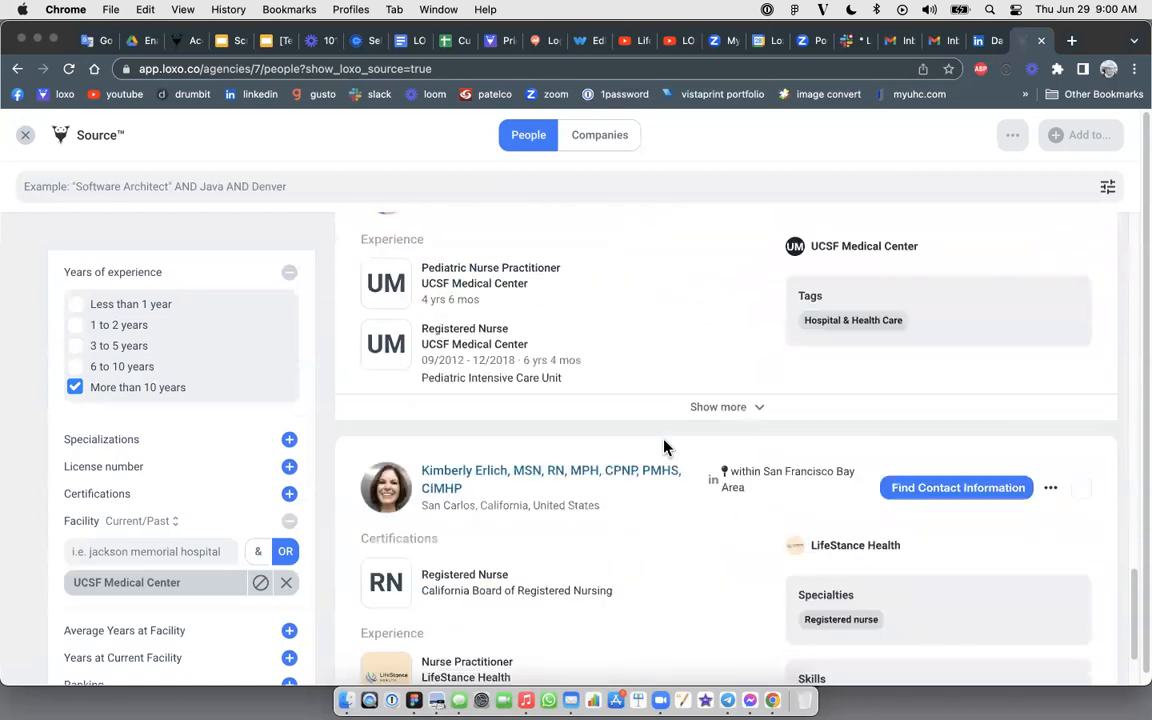
{"action": "scroll", "coordinate": [659, 437], "scroll_direction": "up", "scroll_amount": 20}
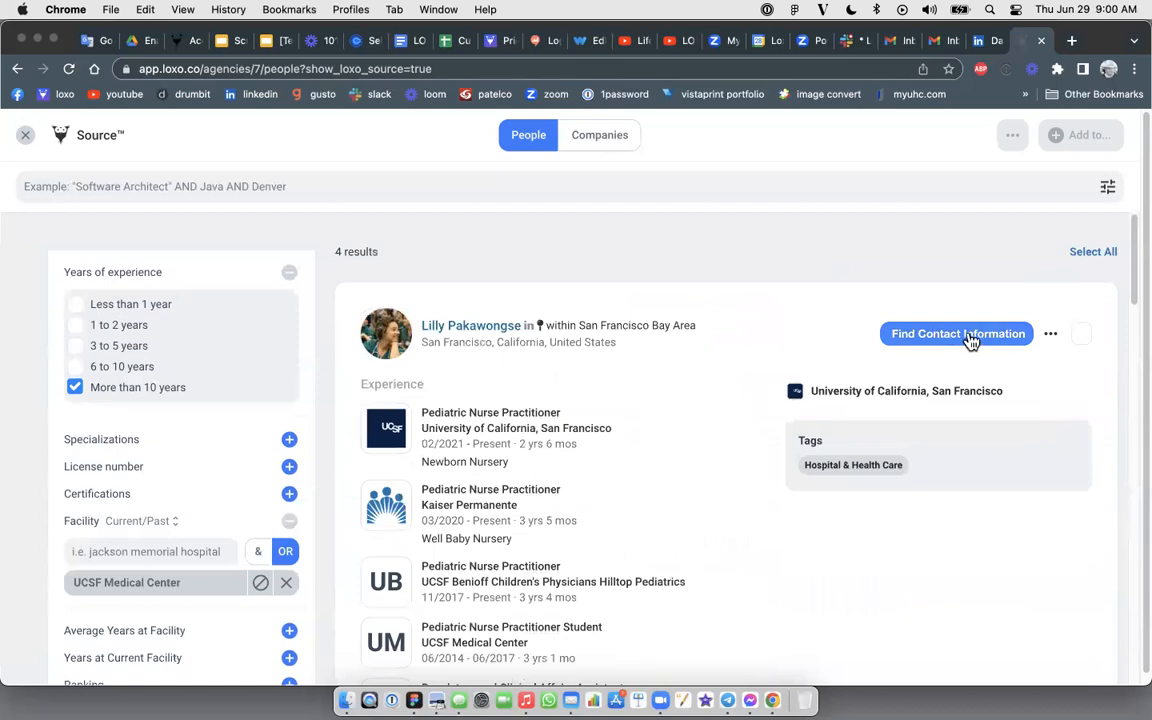
{"action": "scroll", "coordinate": [970, 340], "scroll_direction": "down", "scroll_amount": 15}
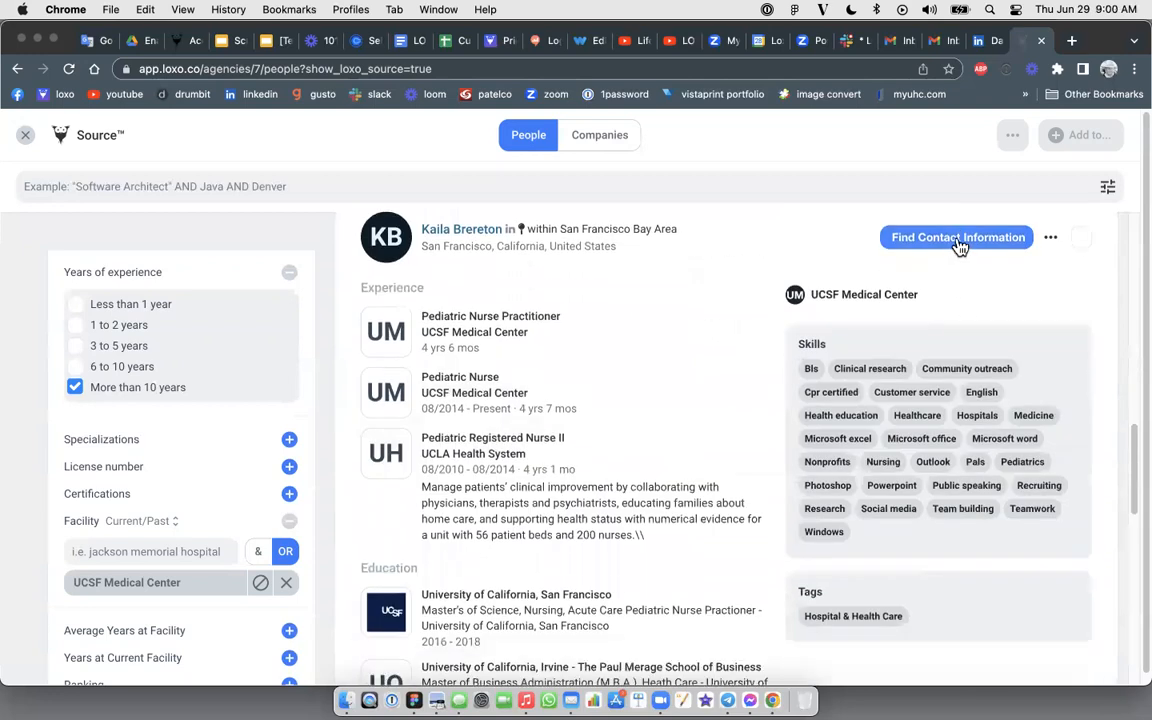
Step: Find the contact information of the first candidate after looking over the remaining matches
{"action": "scroll", "coordinate": [970, 412], "scroll_direction": "down", "scroll_amount": 10}
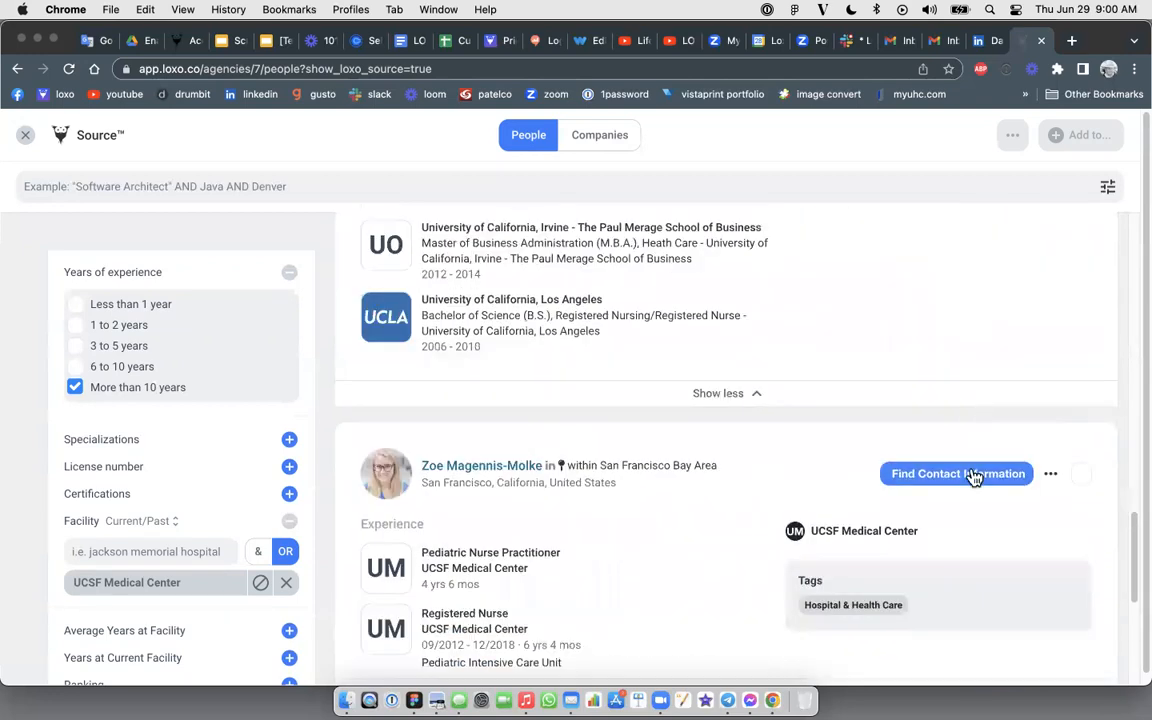
{"action": "scroll", "coordinate": [970, 476], "scroll_direction": "down", "scroll_amount": 5}
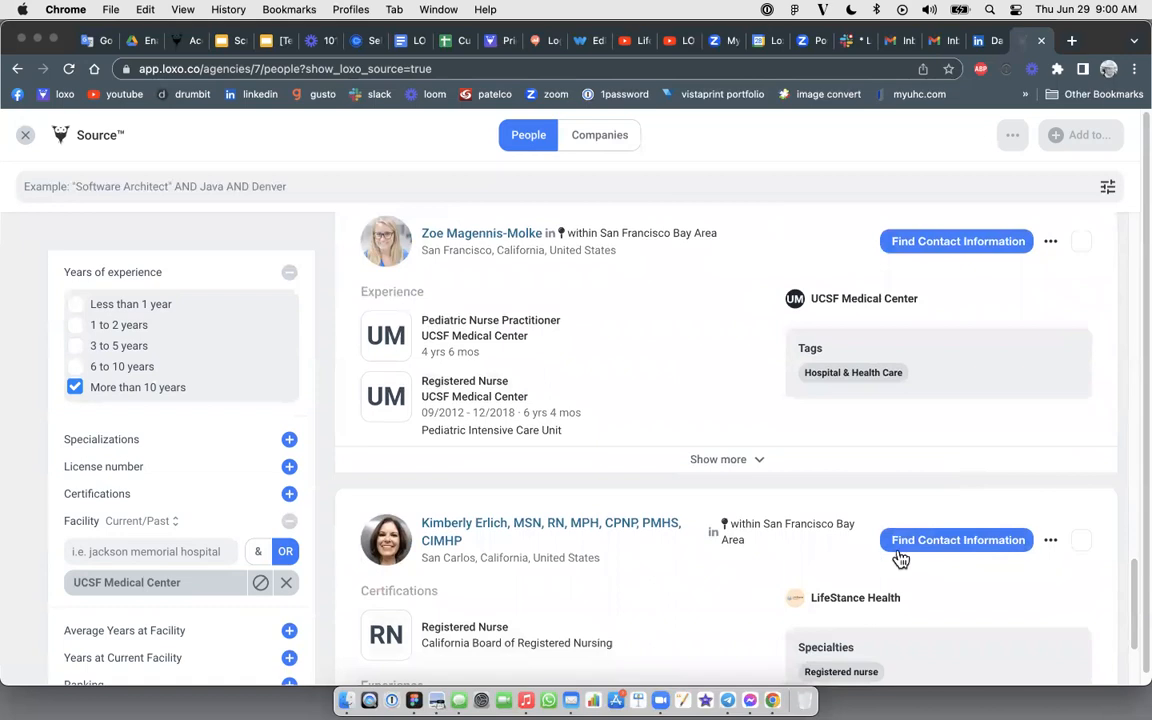
{"action": "scroll", "coordinate": [967, 445], "scroll_direction": "up", "scroll_amount": 15}
{"action": "scroll", "coordinate": [962, 436], "scroll_direction": "up", "scroll_amount": 8}
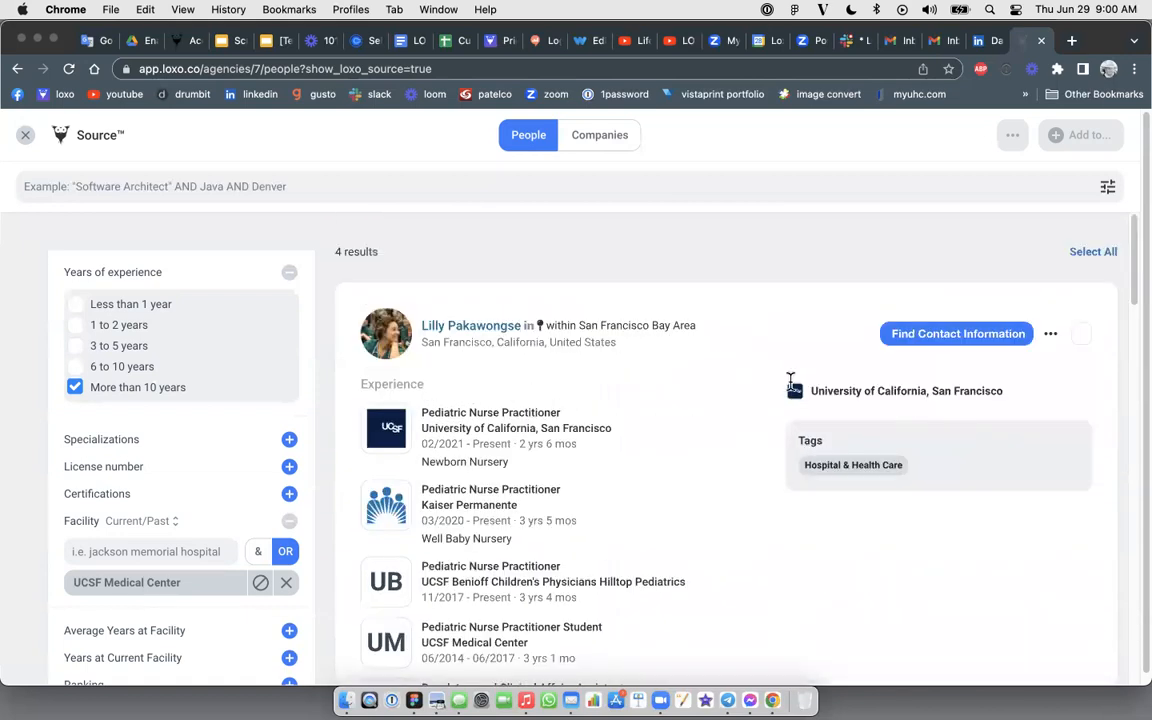
{"action": "left_click", "coordinate": [955, 336]}
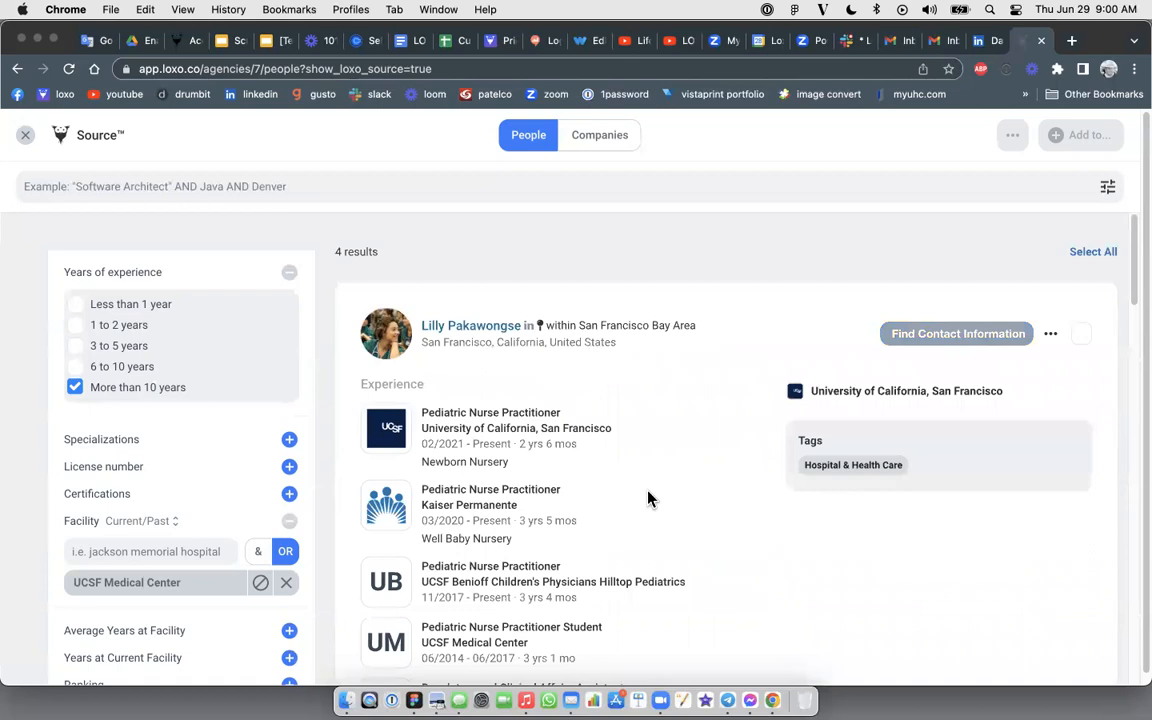
Step: Select all matching candidates in the search results and look through the list to check the selection
{"action": "left_click", "coordinate": [1100, 252]}
{"action": "scroll", "coordinate": [1060, 474], "scroll_direction": "down", "scroll_amount": 5}
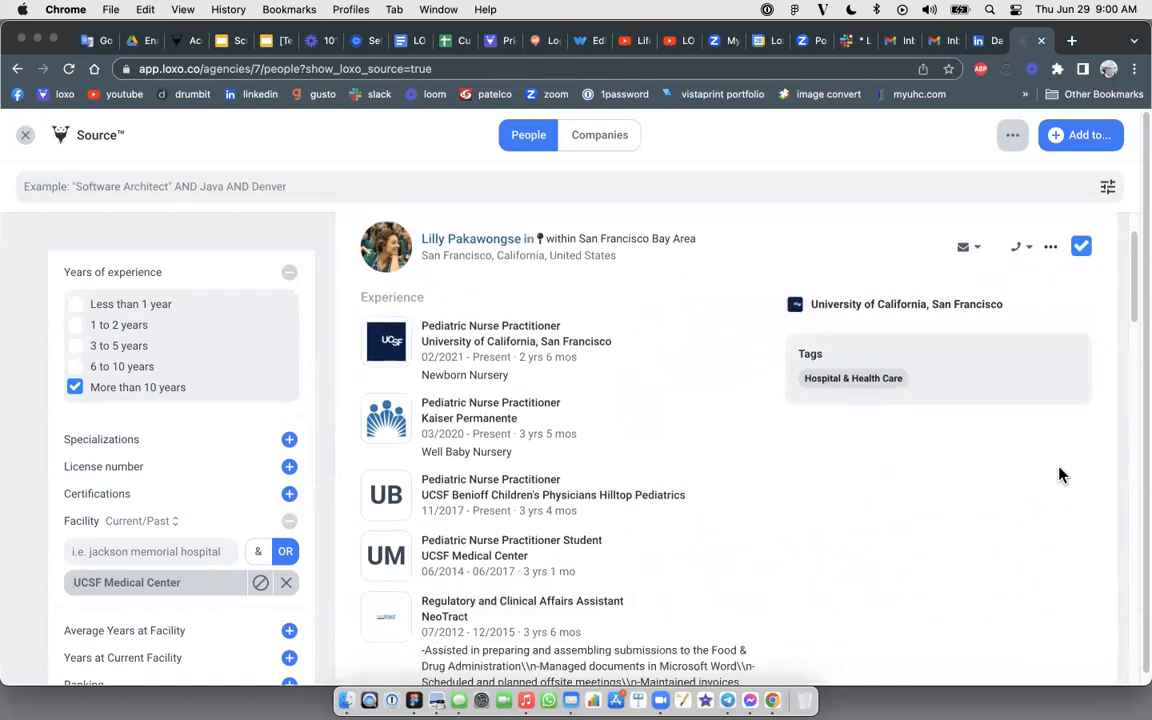
{"action": "scroll", "coordinate": [1060, 472], "scroll_direction": "down", "scroll_amount": 15}
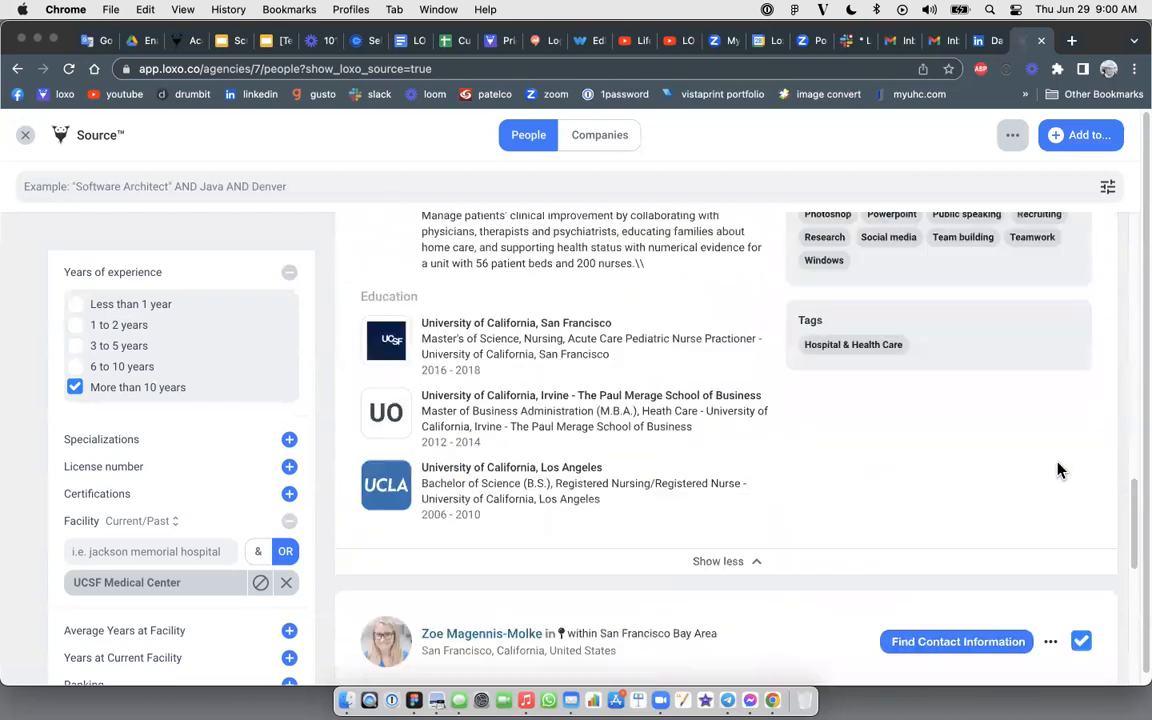
{"action": "scroll", "coordinate": [1055, 468], "scroll_direction": "down", "scroll_amount": 8}
{"action": "scroll", "coordinate": [1052, 465], "scroll_direction": "up", "scroll_amount": 20}
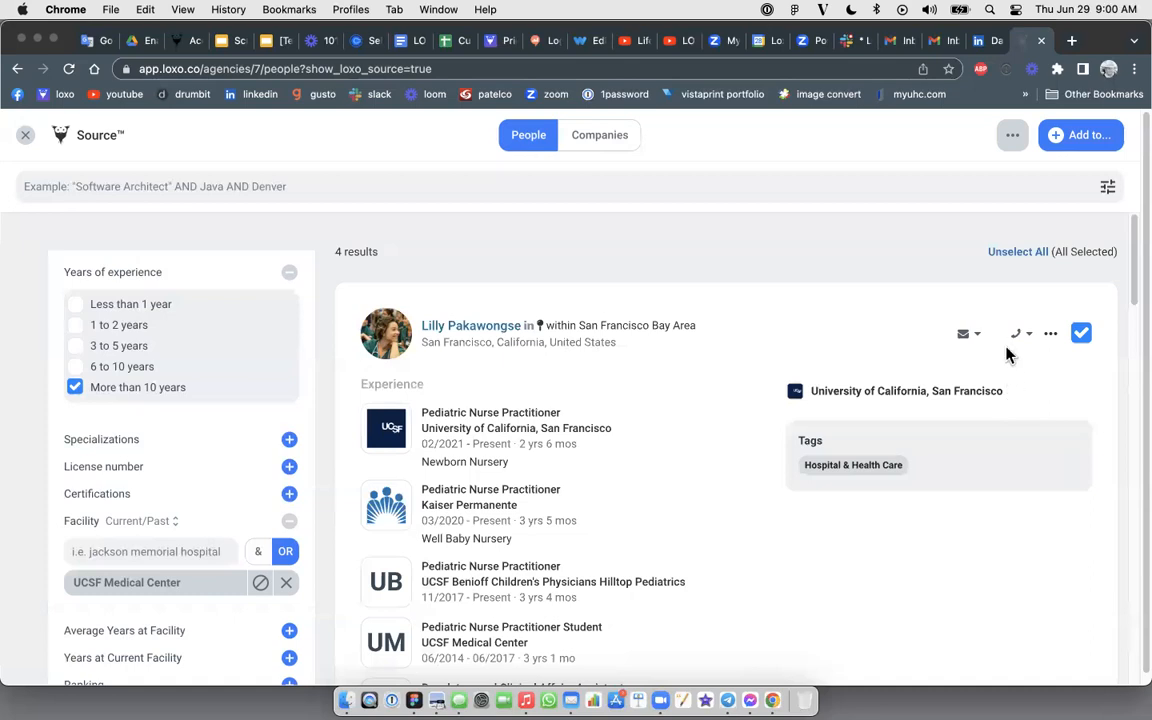
Step: Check the options for adding the selected candidates to a job, campaign or list, and the bulk action for finding contact info
{"action": "left_click", "coordinate": [1100, 137]}
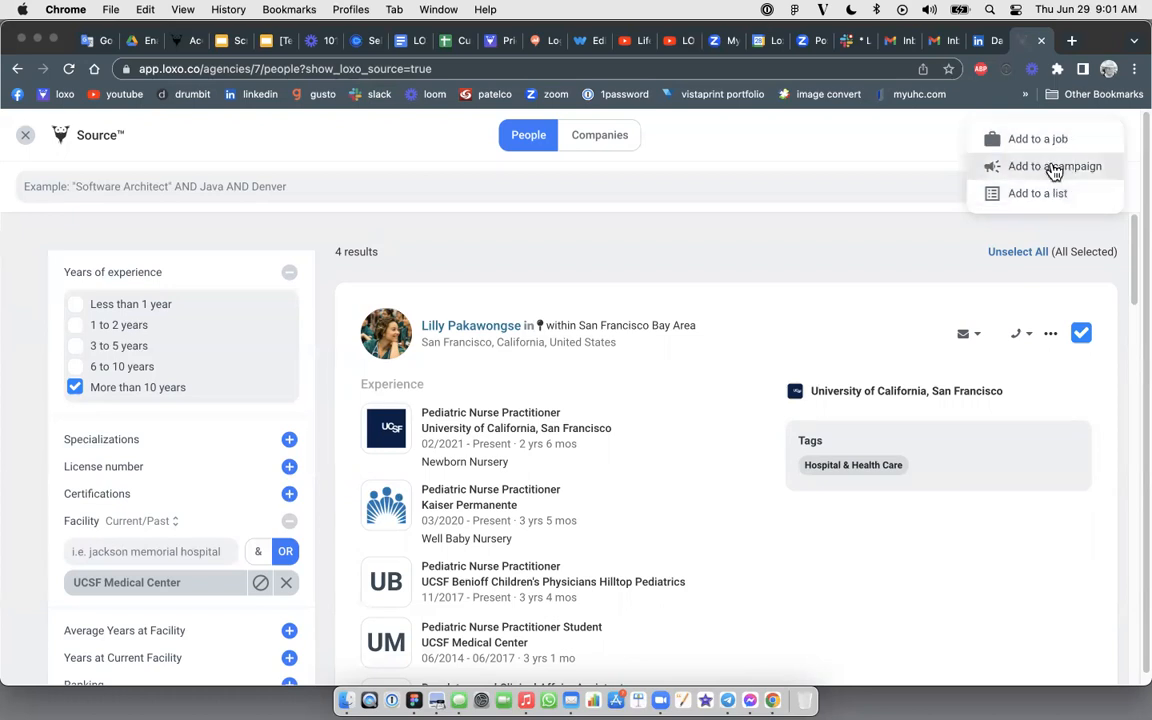
{"action": "left_click", "coordinate": [912, 180]}
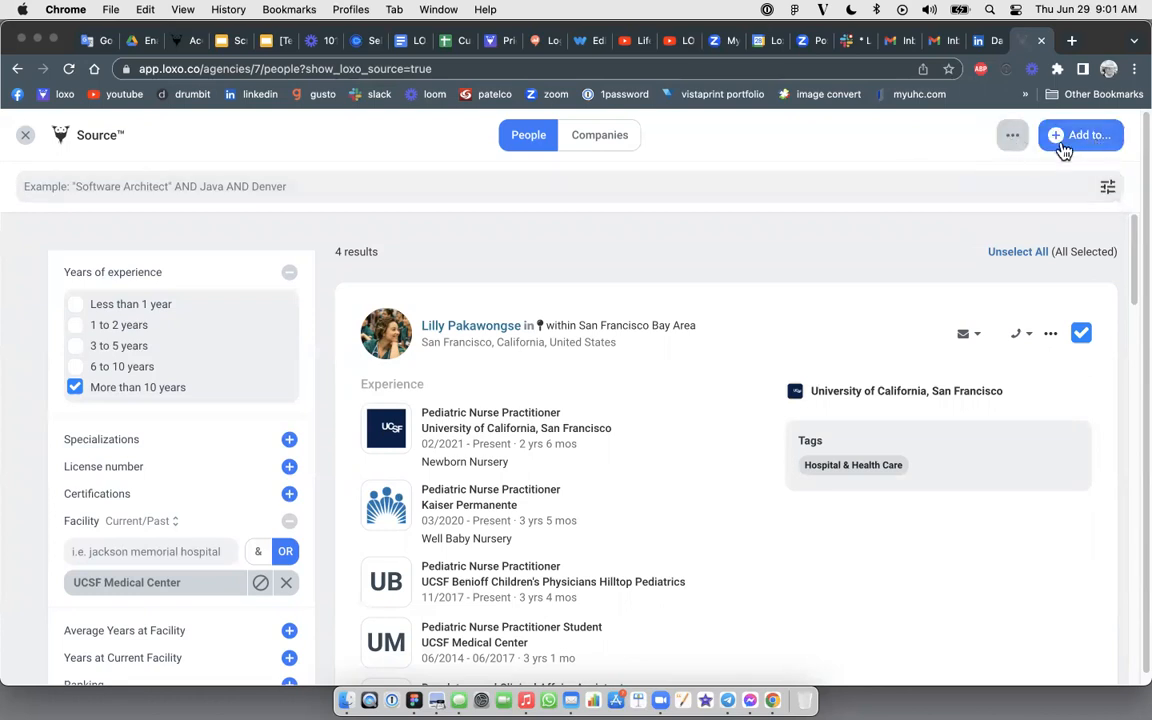
{"action": "left_click", "coordinate": [1018, 141]}
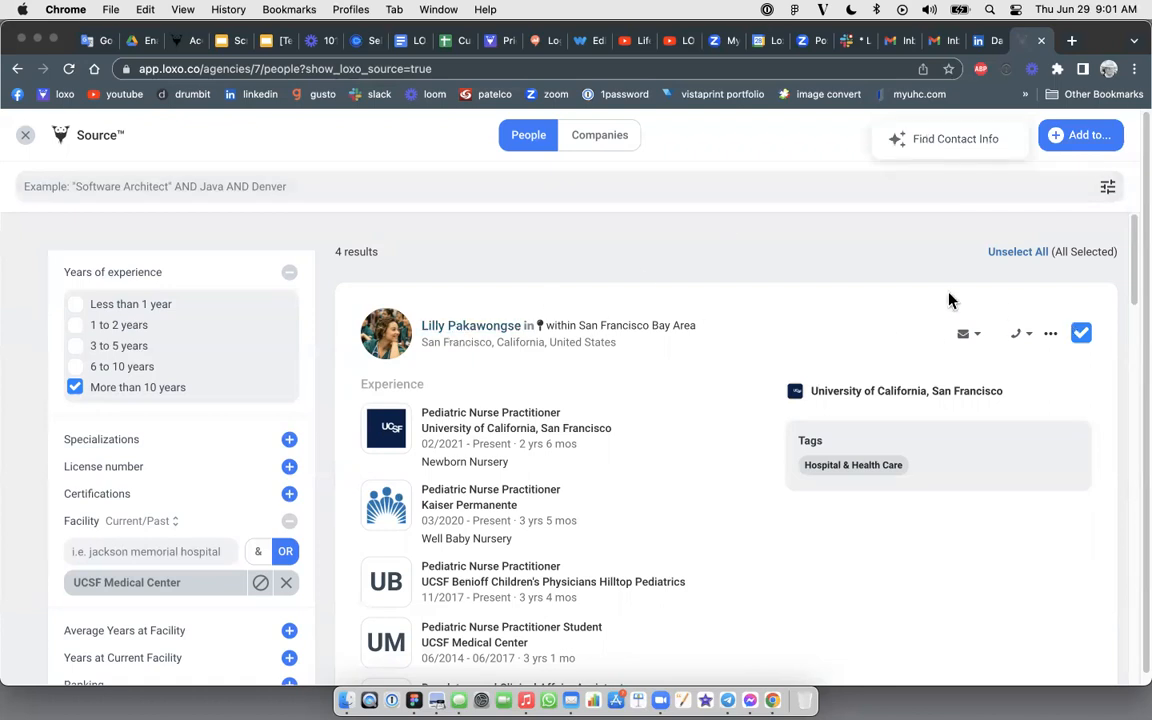
Step: View the e-mail addresses and phone numbers available for the first candidate
{"action": "left_click", "coordinate": [969, 341]}
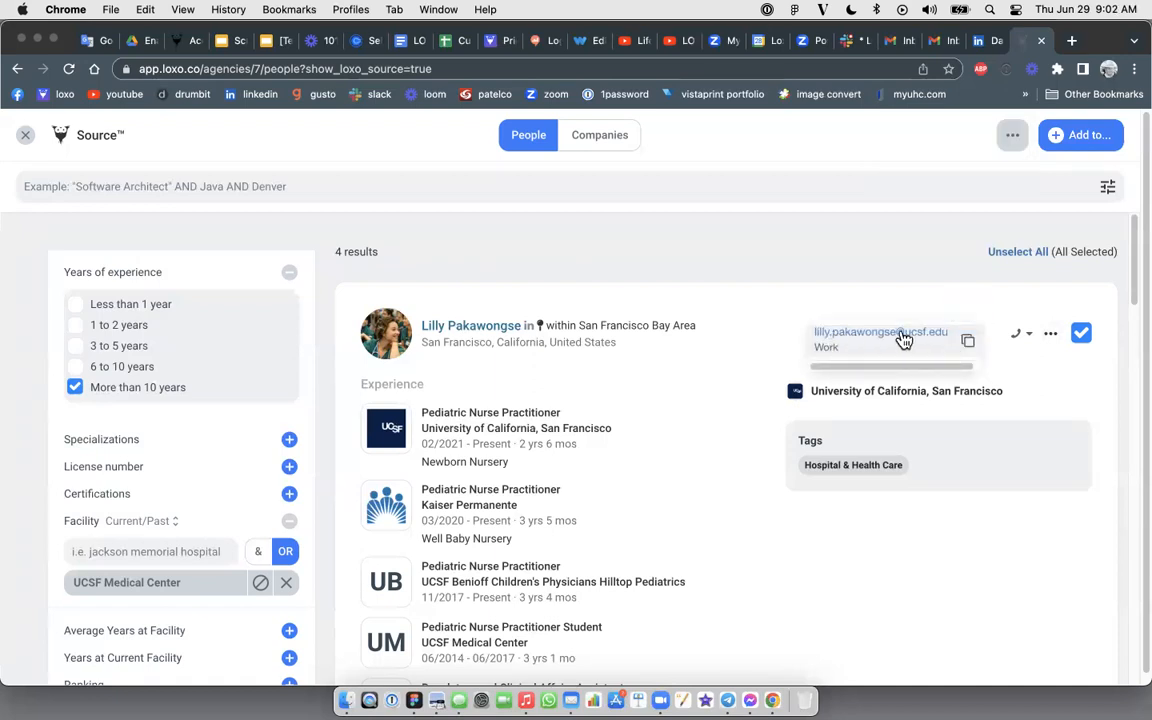
{"action": "left_click", "coordinate": [1027, 336]}
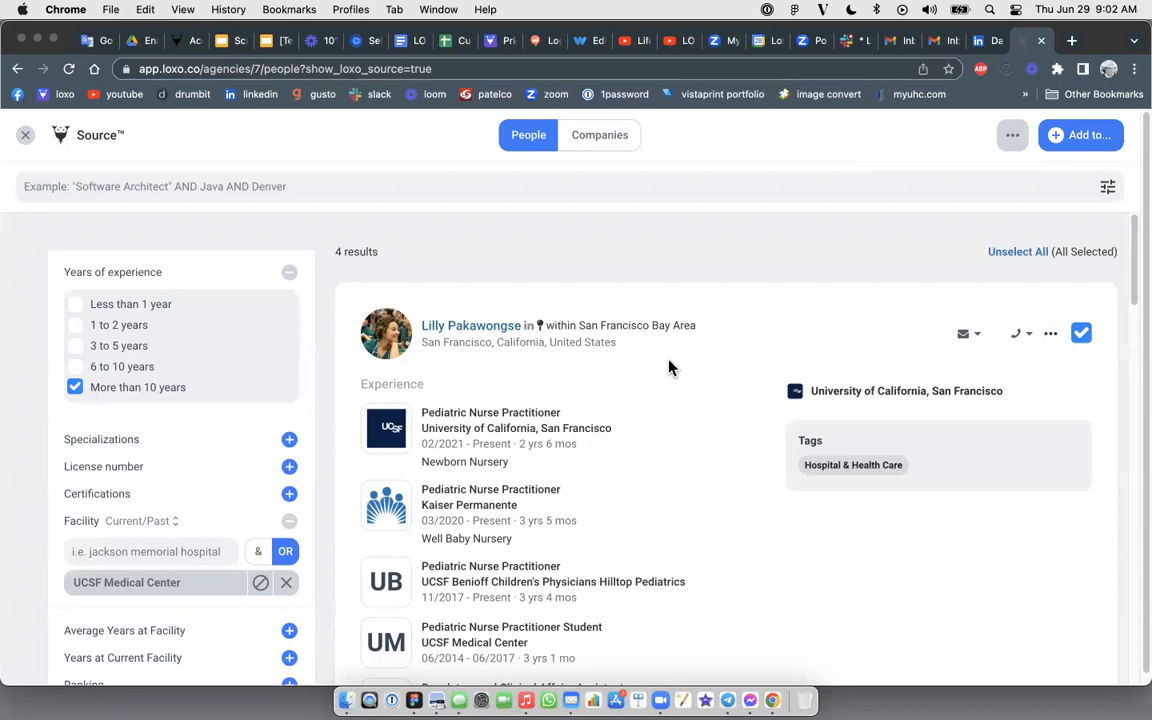
Step: Check which selected candidates still need contact information and view the bulk Find Contact Info option
{"action": "scroll", "coordinate": [673, 375], "scroll_direction": "down", "scroll_amount": 10}
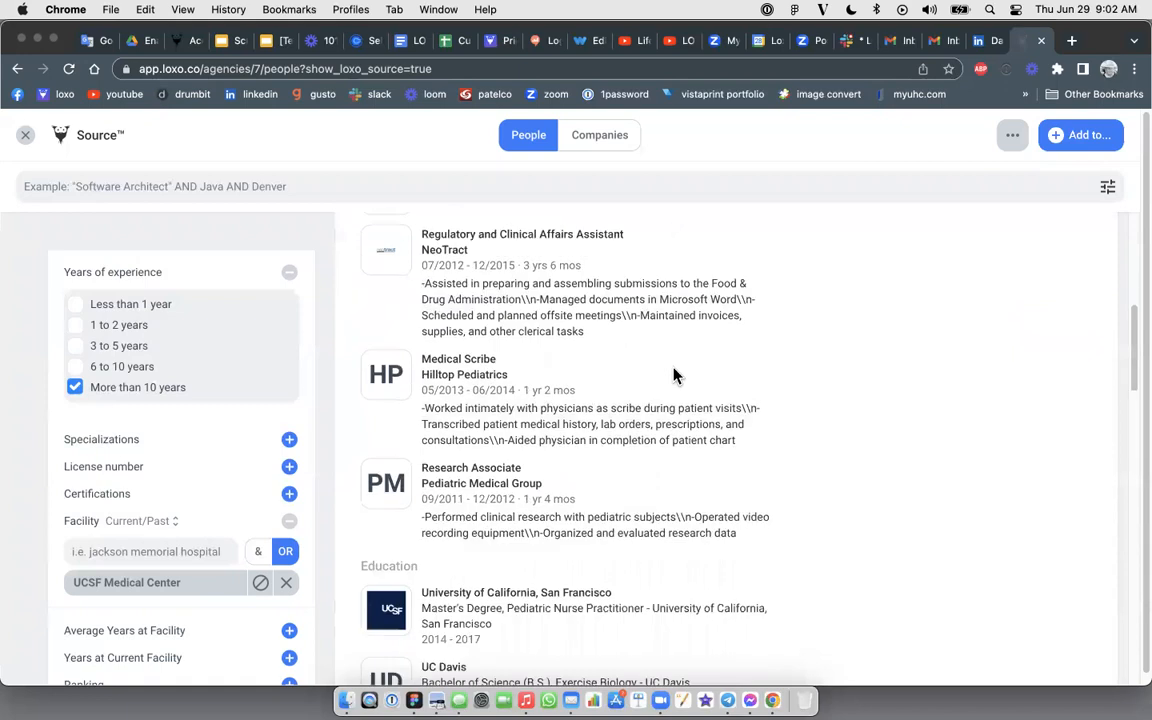
{"action": "scroll", "coordinate": [677, 377], "scroll_direction": "down", "scroll_amount": 4}
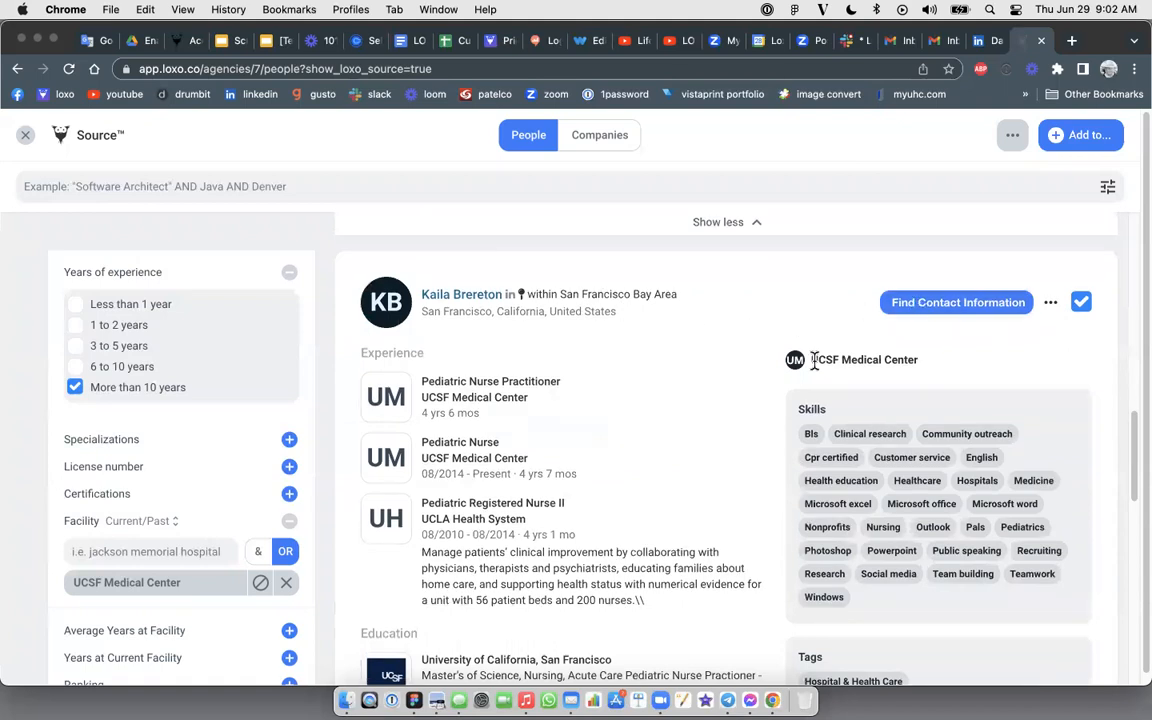
{"action": "scroll", "coordinate": [724, 411], "scroll_direction": "down", "scroll_amount": 4}
{"action": "scroll", "coordinate": [724, 411], "scroll_direction": "down", "scroll_amount": 10}
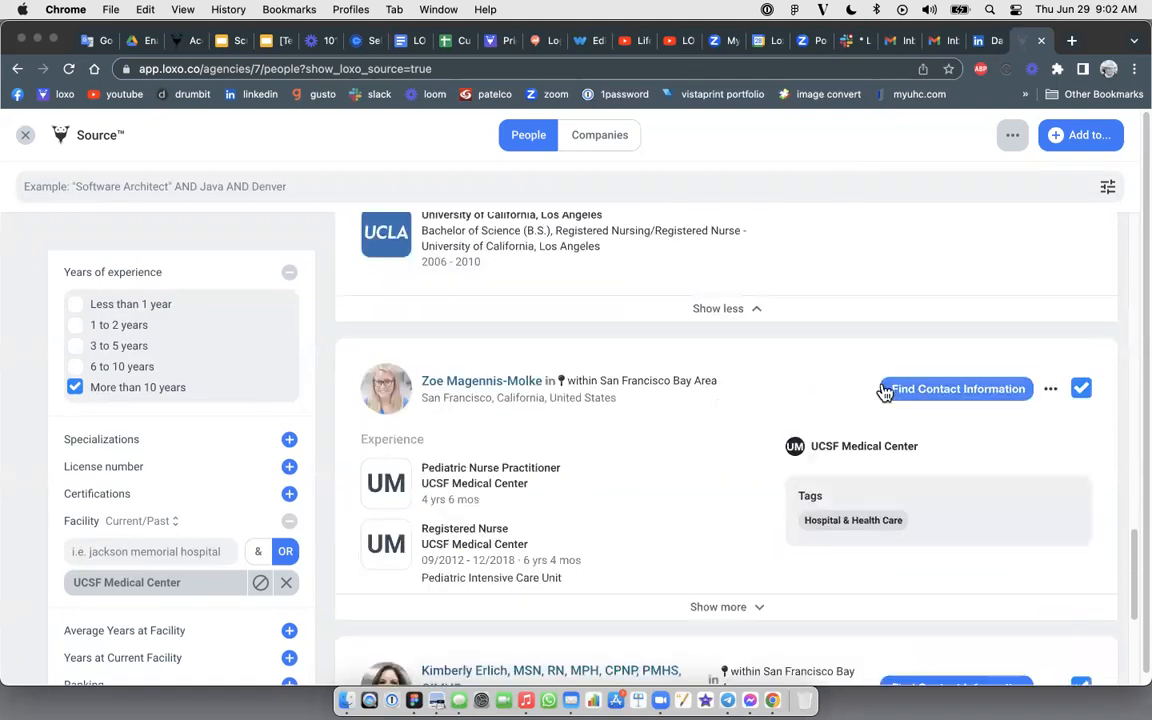
{"action": "scroll", "coordinate": [1010, 373], "scroll_direction": "up", "scroll_amount": 15}
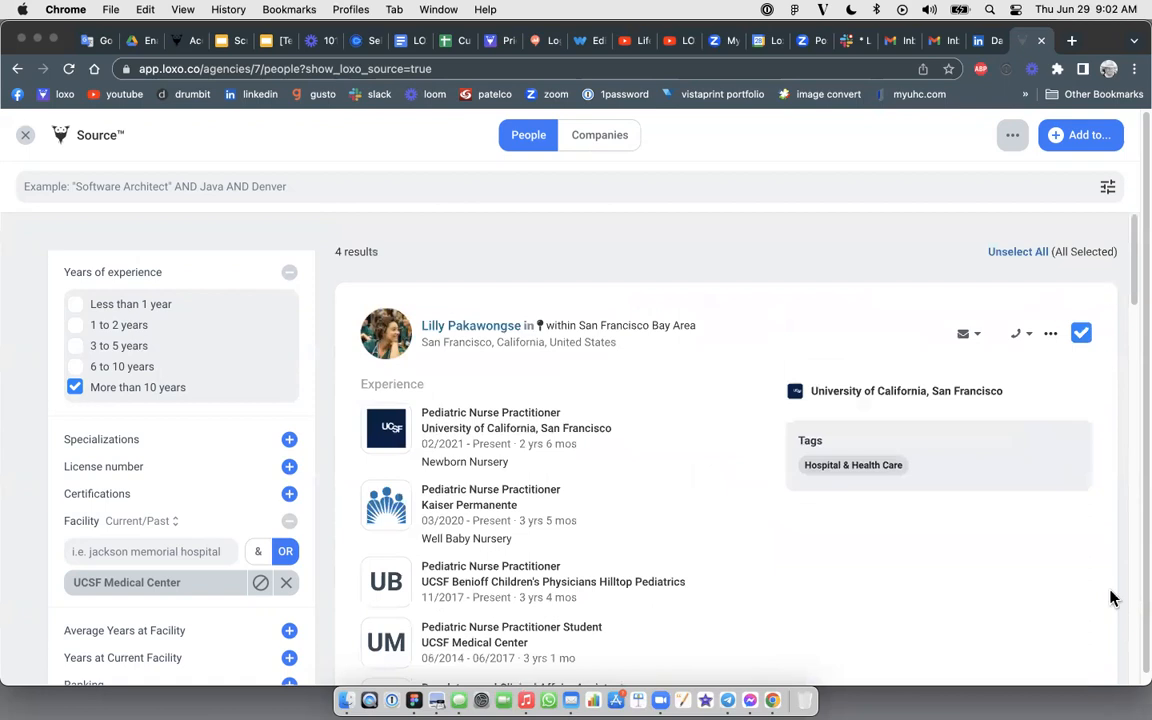
{"action": "left_click", "coordinate": [1007, 148]}
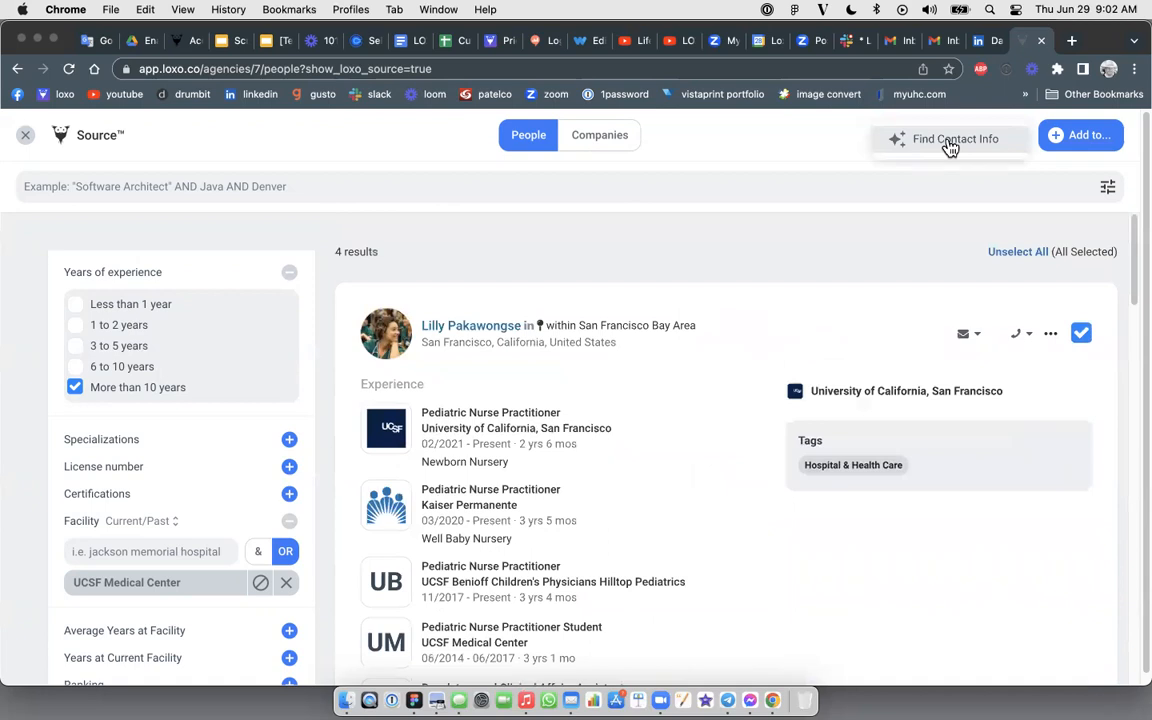
{"action": "left_click", "coordinate": [803, 150]}
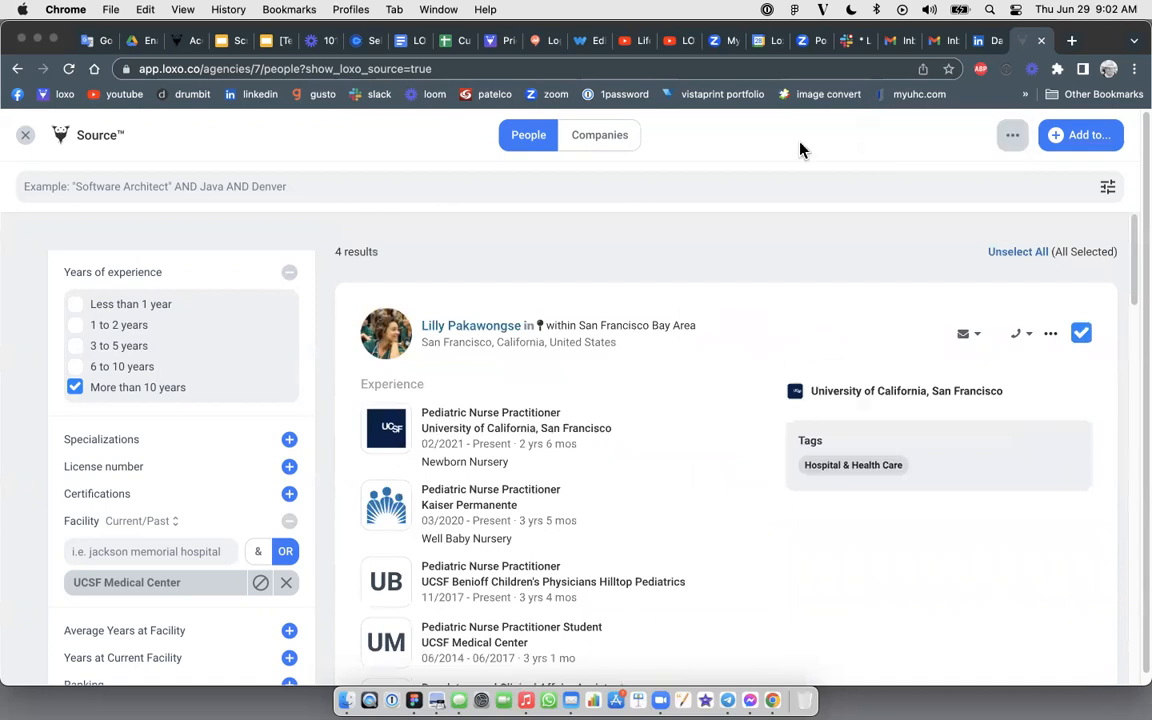
Step: Review the applied location, title, years of experience and facility filters, and the destinations available for adding the selected candidates
{"action": "scroll", "coordinate": [154, 480], "scroll_direction": "up", "scroll_amount": 10}
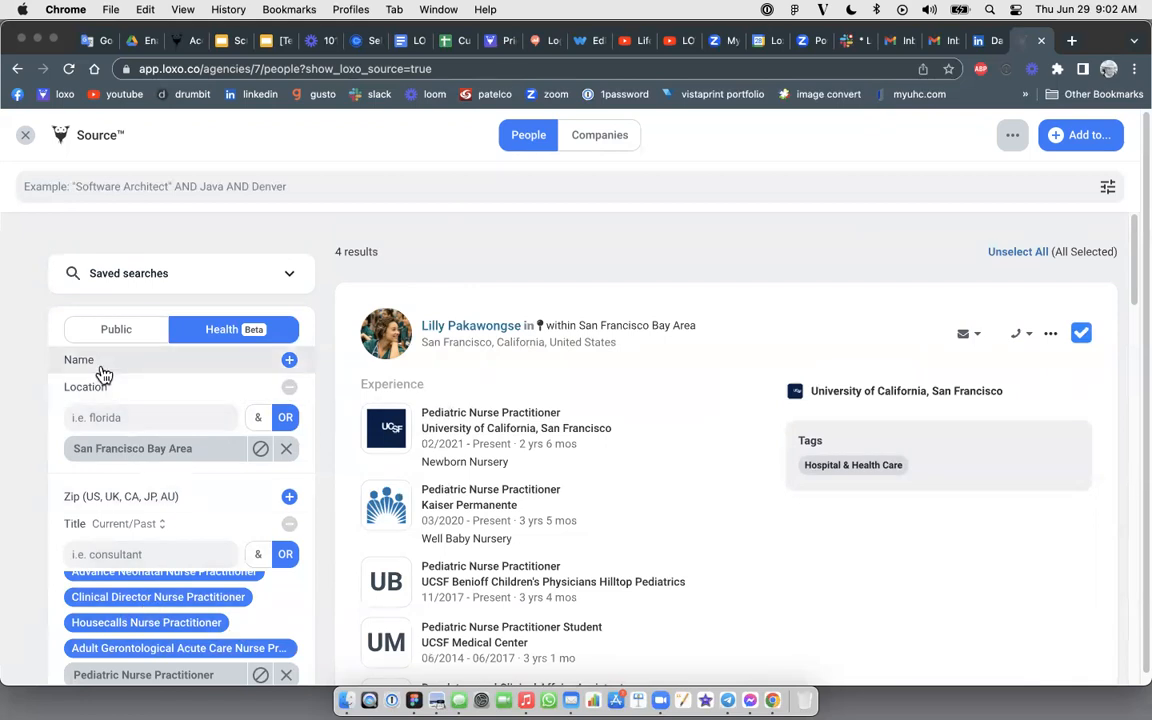
{"action": "scroll", "coordinate": [172, 480], "scroll_direction": "down", "scroll_amount": 5}
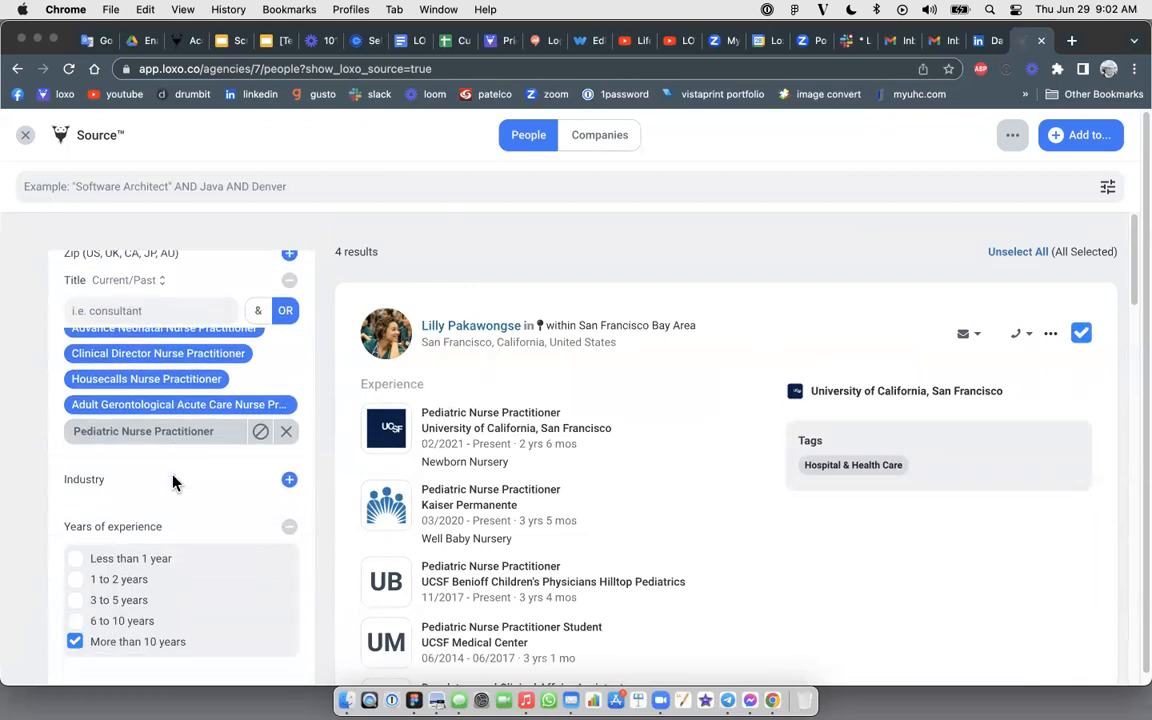
{"action": "scroll", "coordinate": [175, 480], "scroll_direction": "down", "scroll_amount": 3}
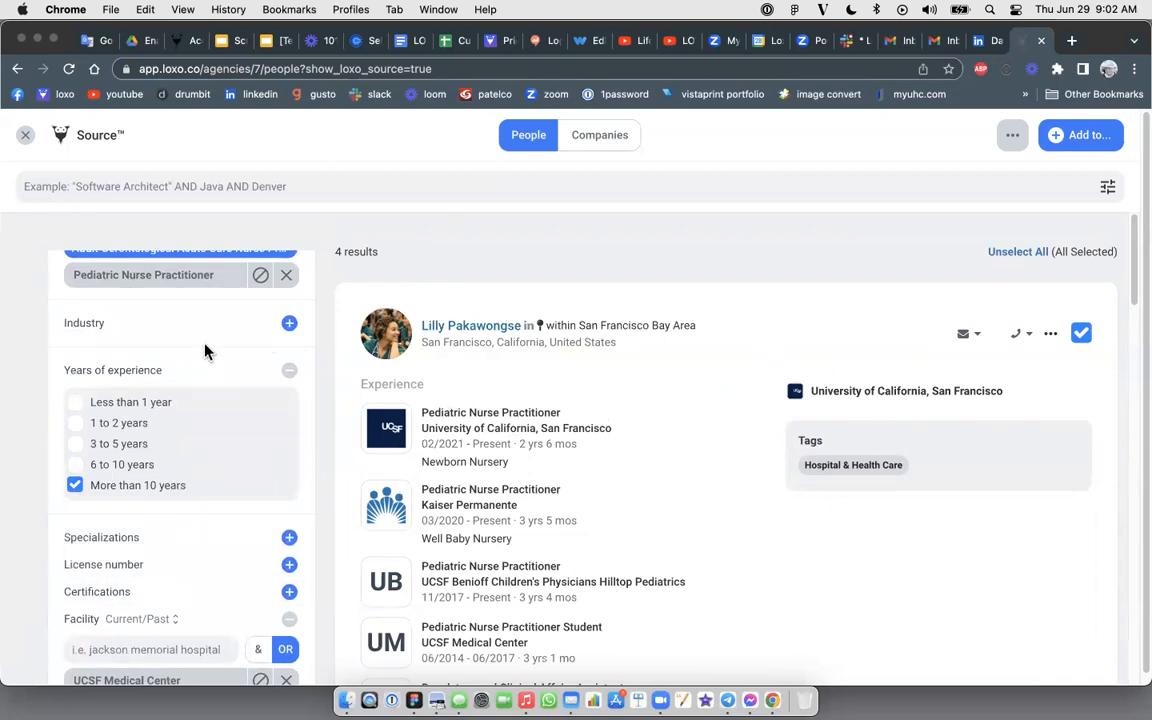
{"action": "scroll", "coordinate": [205, 351], "scroll_direction": "up", "scroll_amount": 10}
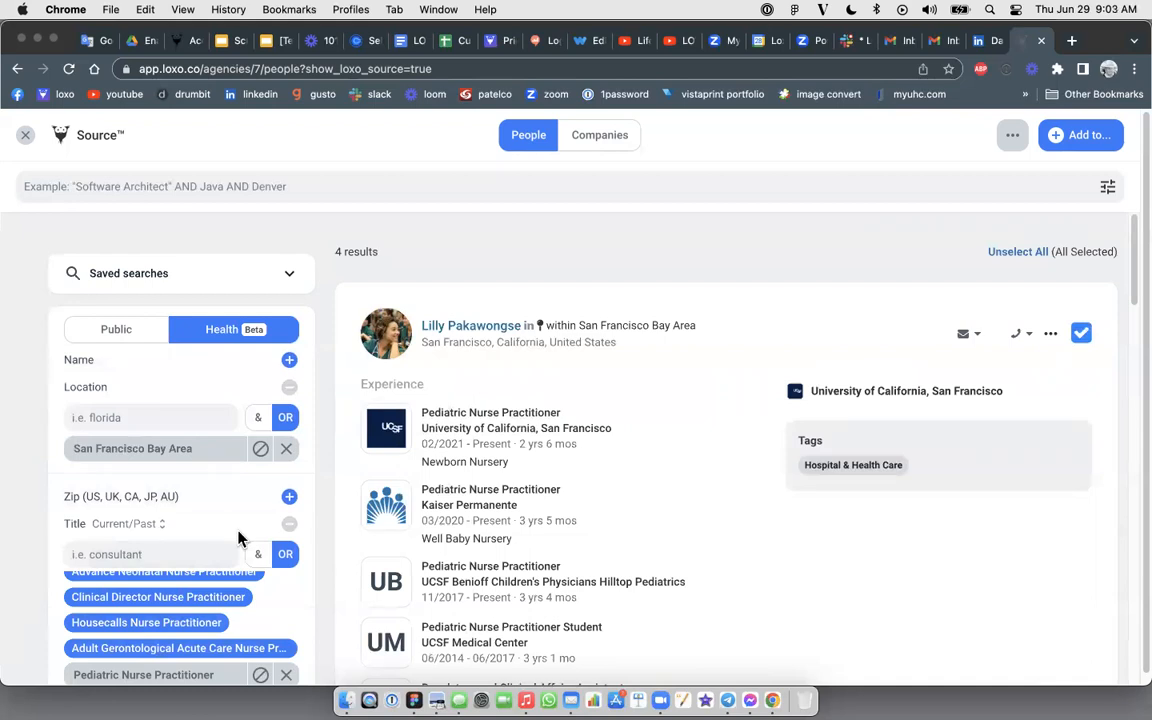
{"action": "scroll", "coordinate": [160, 554], "scroll_direction": "down", "scroll_amount": 3}
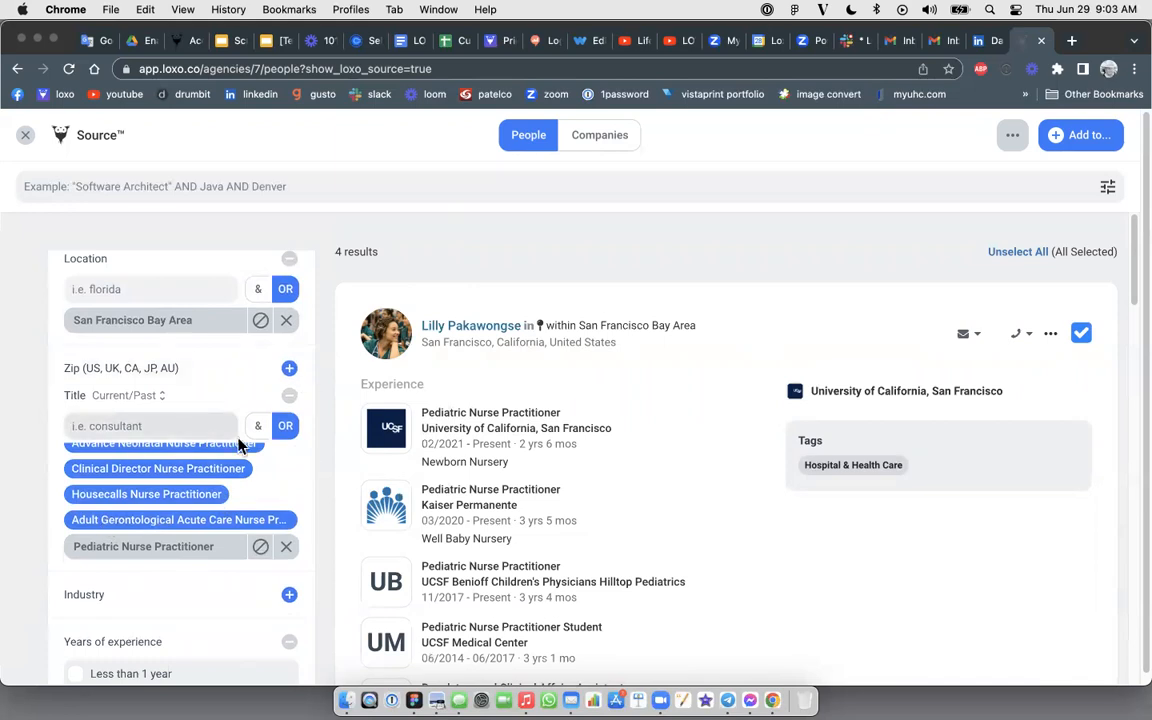
{"action": "scroll", "coordinate": [238, 446], "scroll_direction": "down", "scroll_amount": 5}
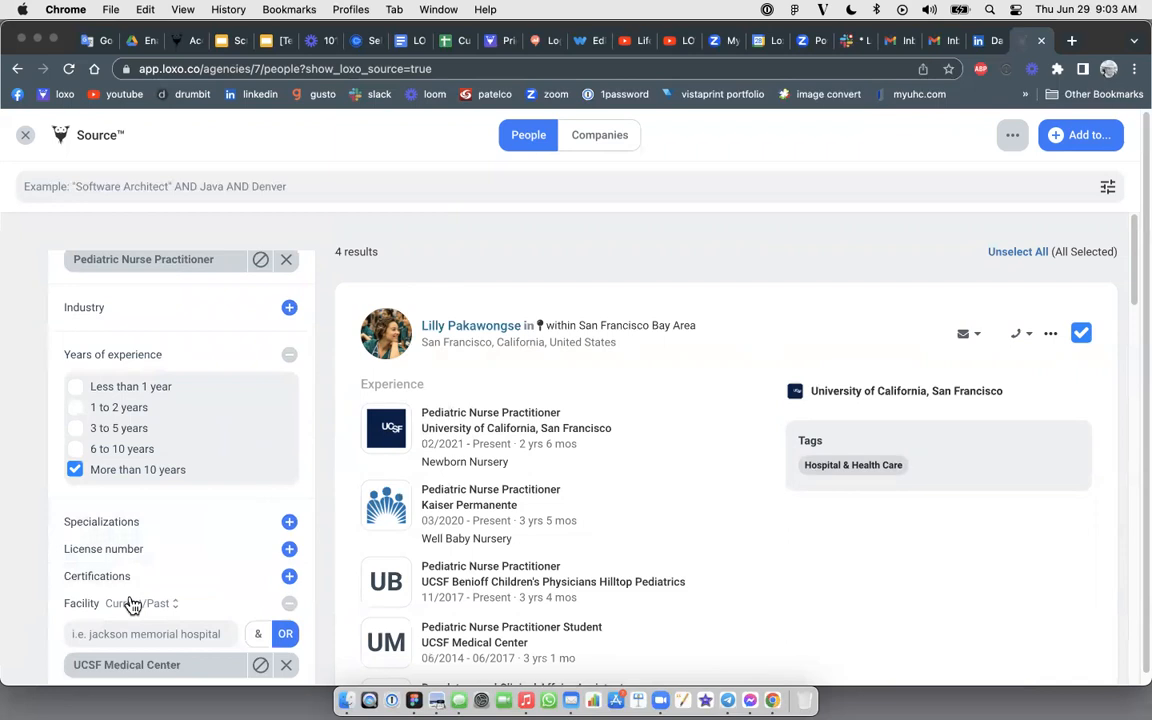
{"action": "scroll", "coordinate": [206, 501], "scroll_direction": "up", "scroll_amount": 10}
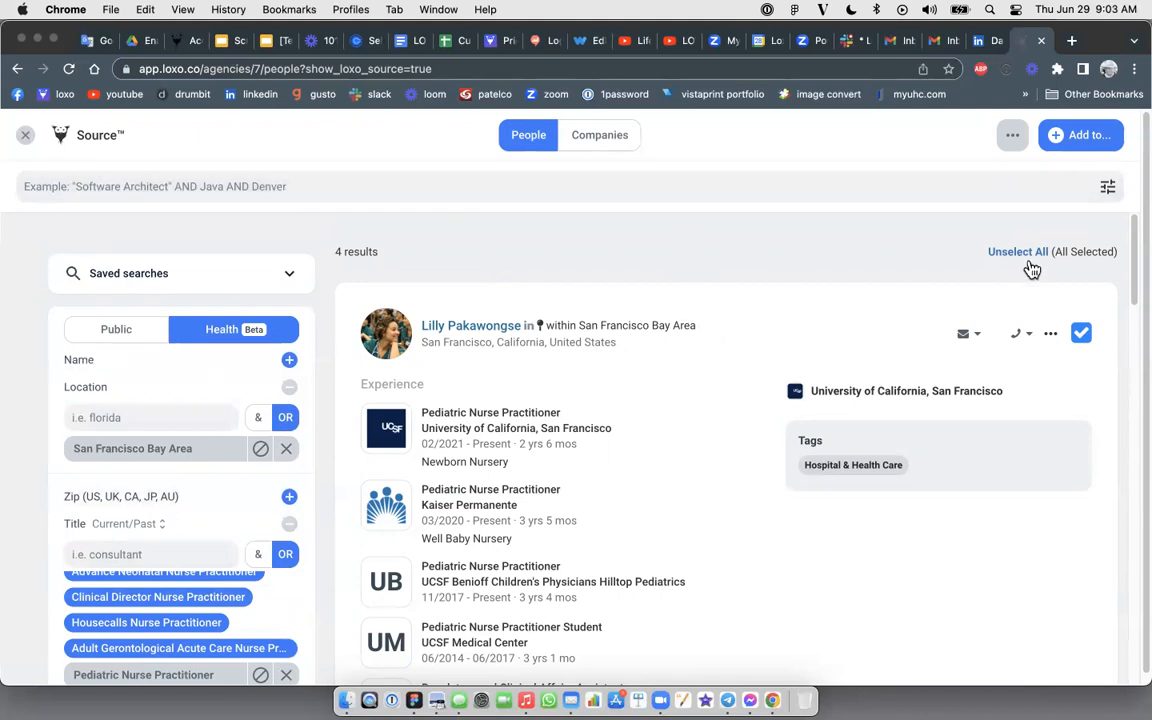
{"action": "left_click", "coordinate": [1092, 136]}
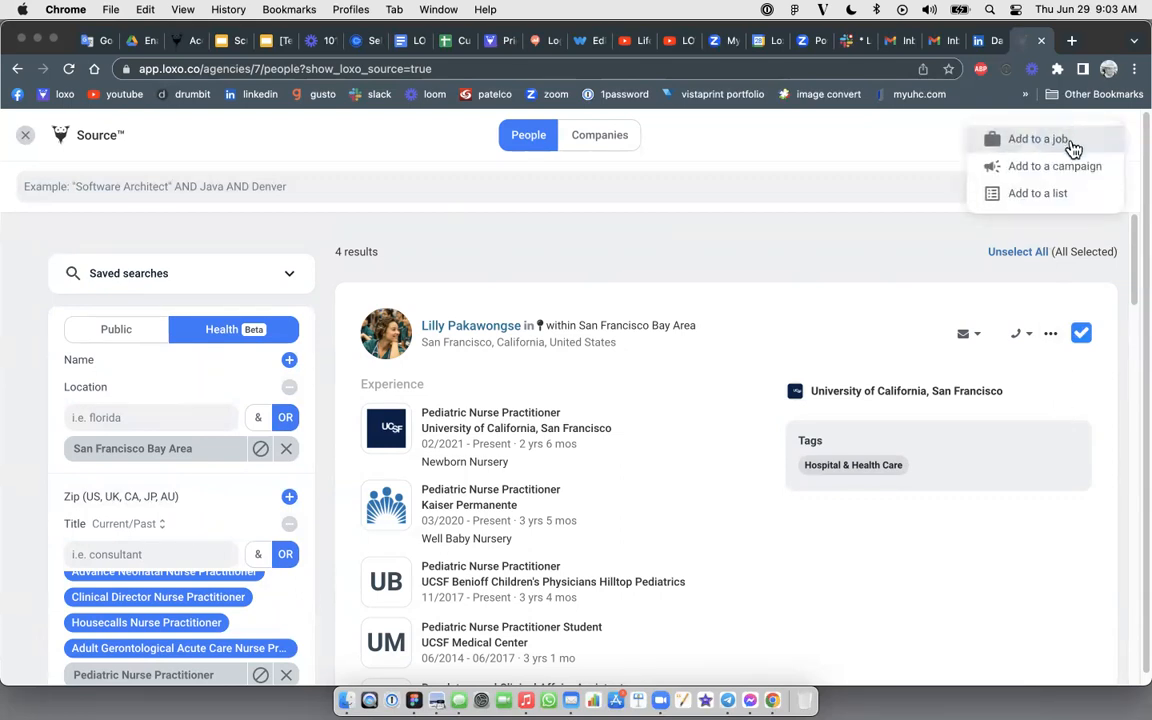
{"action": "left_click", "coordinate": [884, 157]}
Step: Reset all search filters and switch the search from Public back to Health
{"action": "scroll", "coordinate": [170, 365], "scroll_direction": "down", "scroll_amount": 15}
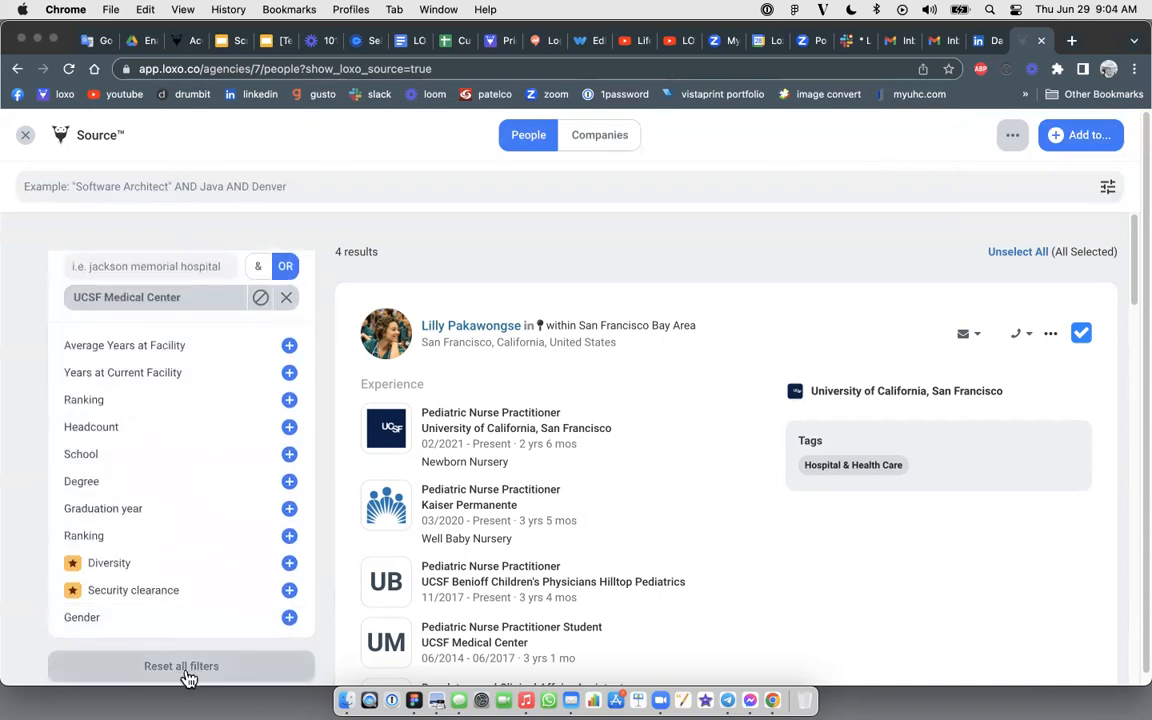
{"action": "left_click", "coordinate": [193, 672]}
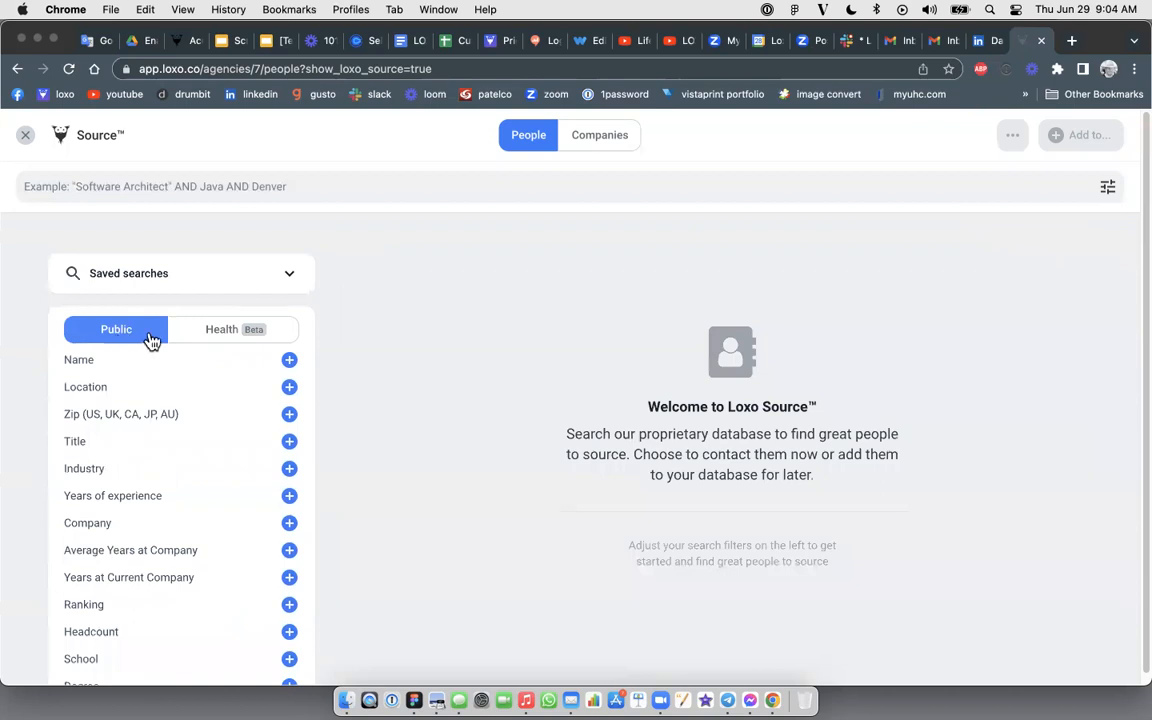
{"action": "left_click", "coordinate": [213, 332]}
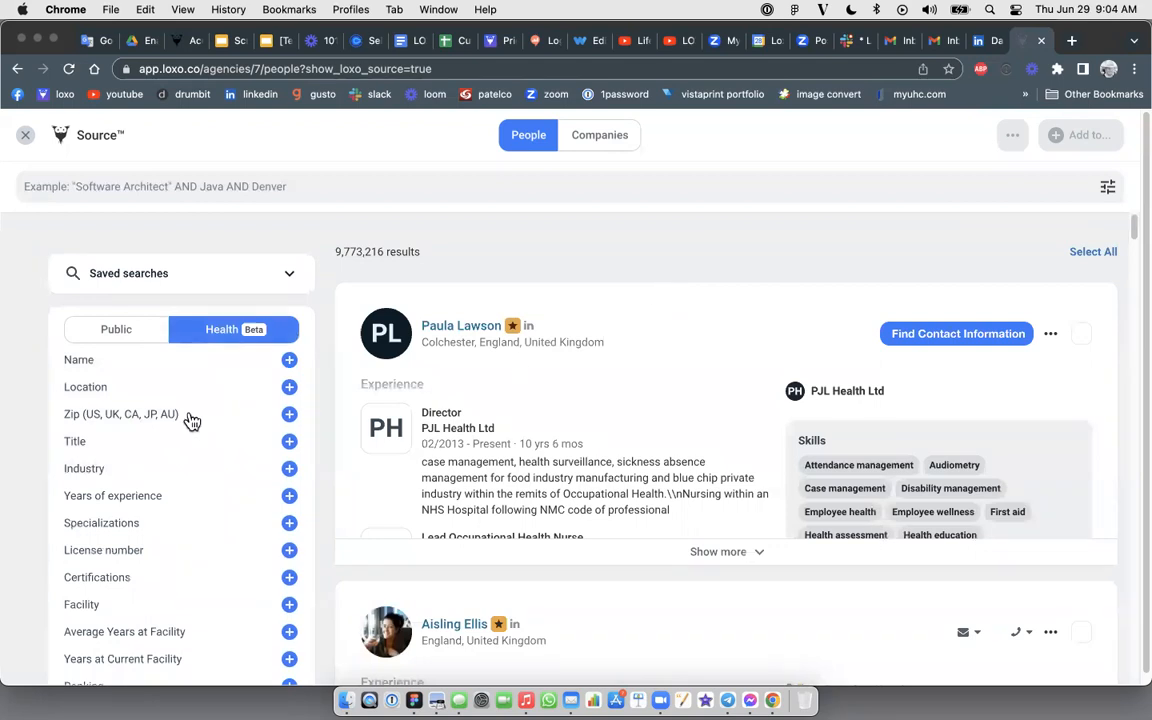
Step: Close Loxo Source to return to the People page and open the help and support chat
{"action": "left_click", "coordinate": [25, 135]}
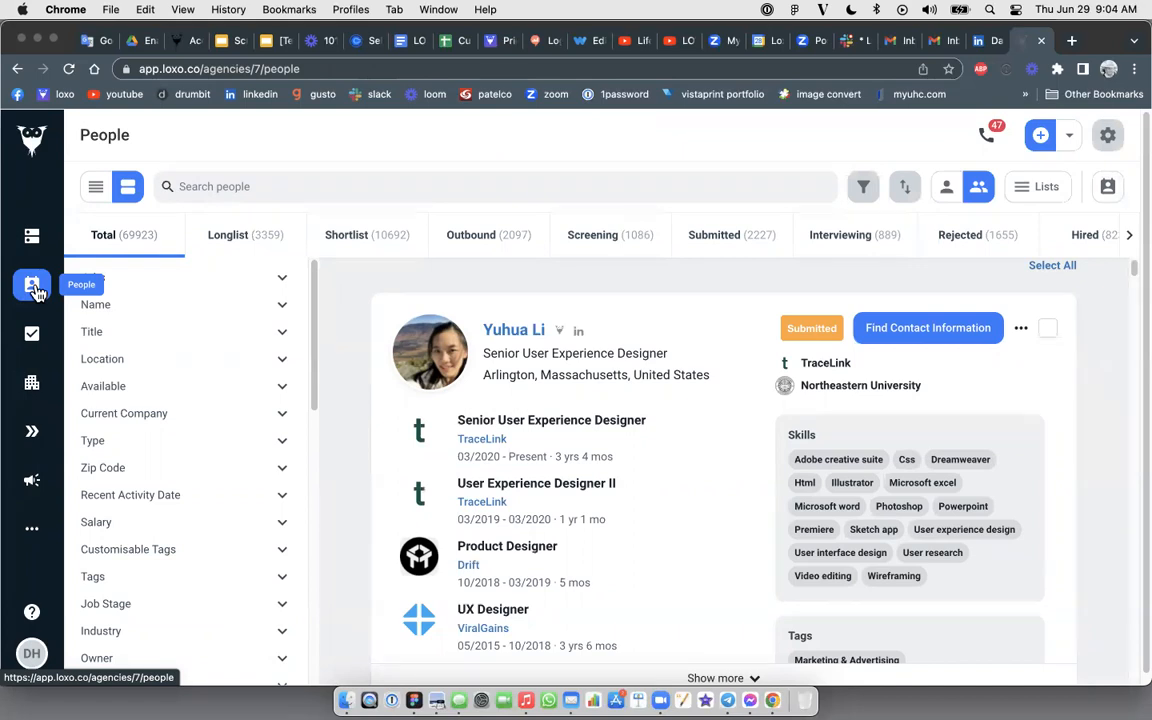
{"action": "left_click", "coordinate": [33, 616]}
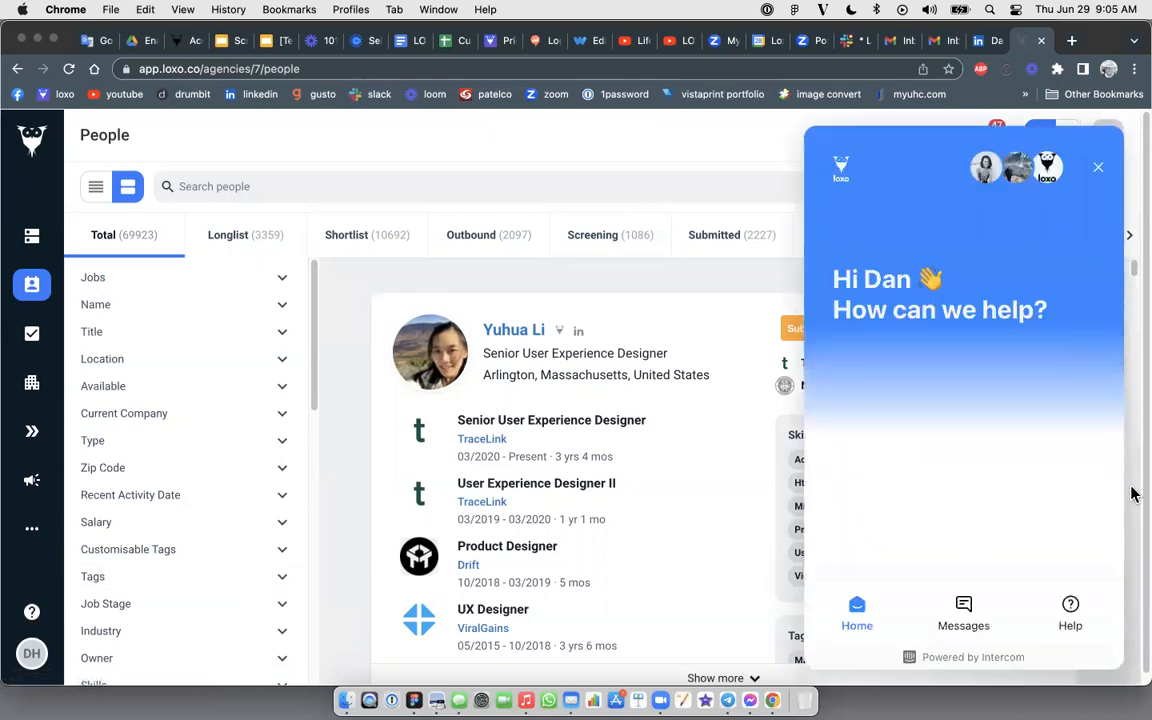